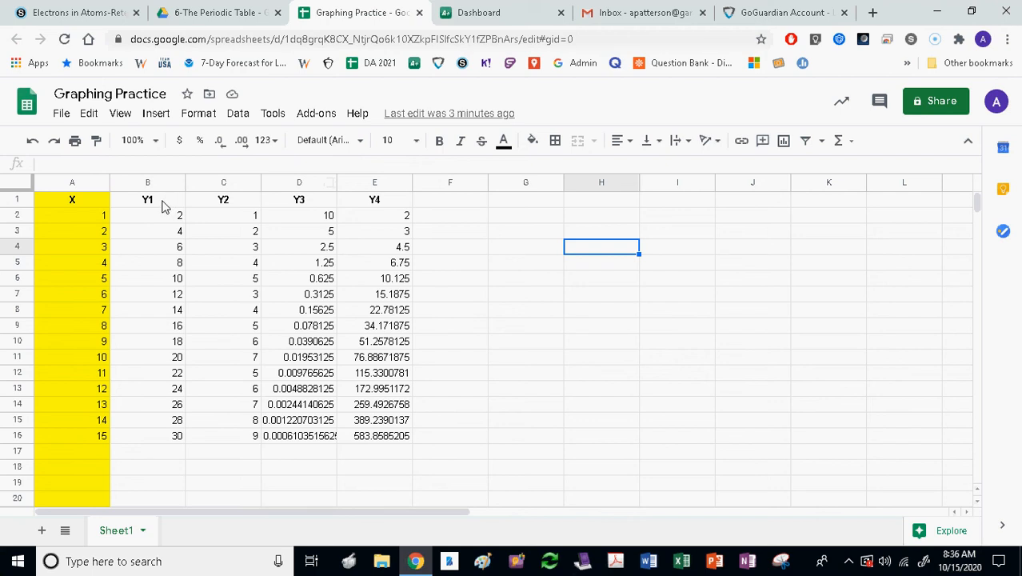
- Insert a chart from the Y1 data in B1:B16, including the header
{"action": "left_click", "coordinate": [159, 209]}
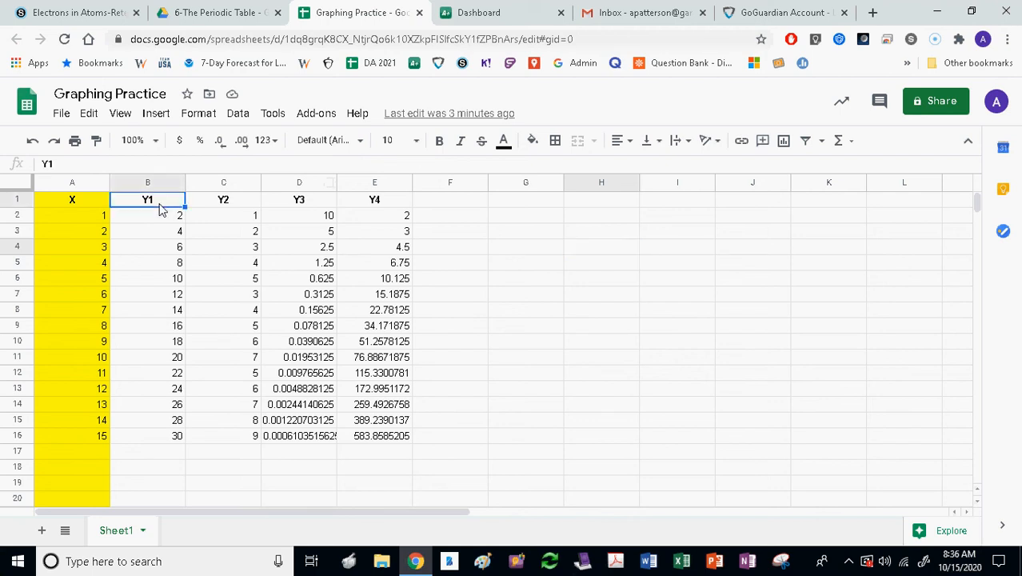
{"action": "left_click_drag", "start_coordinate": [164, 203], "coordinate": [182, 445]}
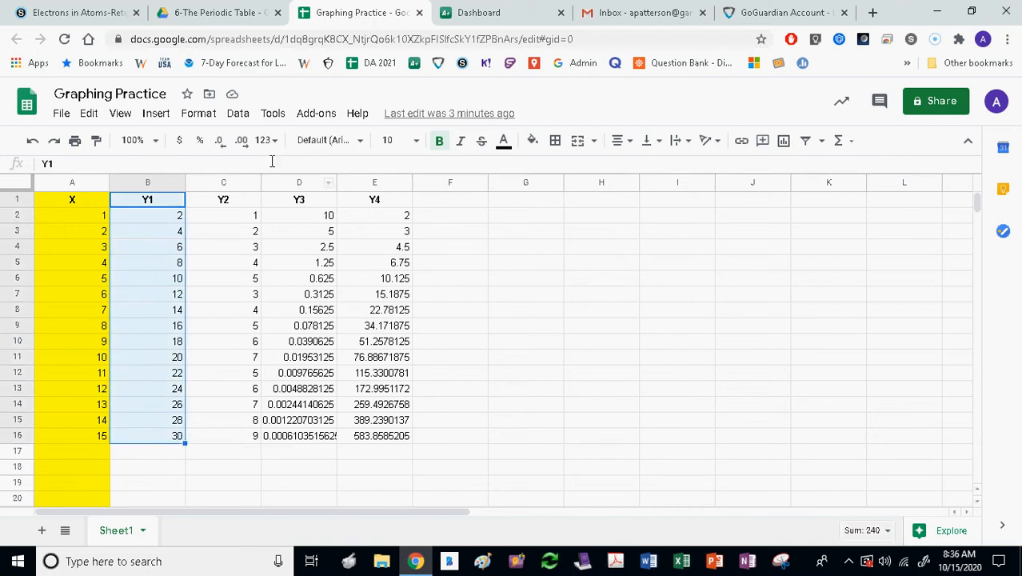
{"action": "left_click", "coordinate": [152, 117]}
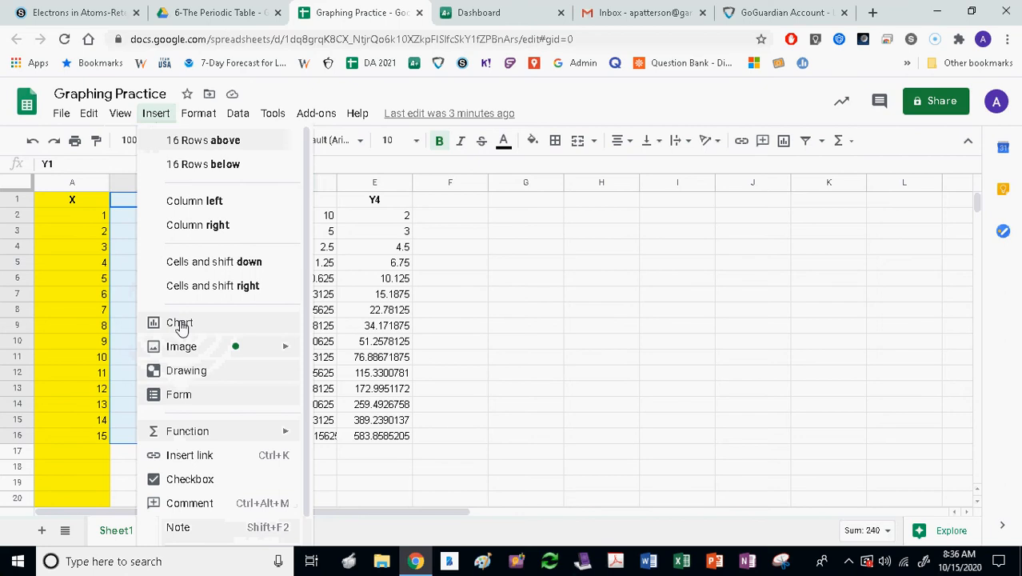
{"action": "left_click", "coordinate": [181, 324]}
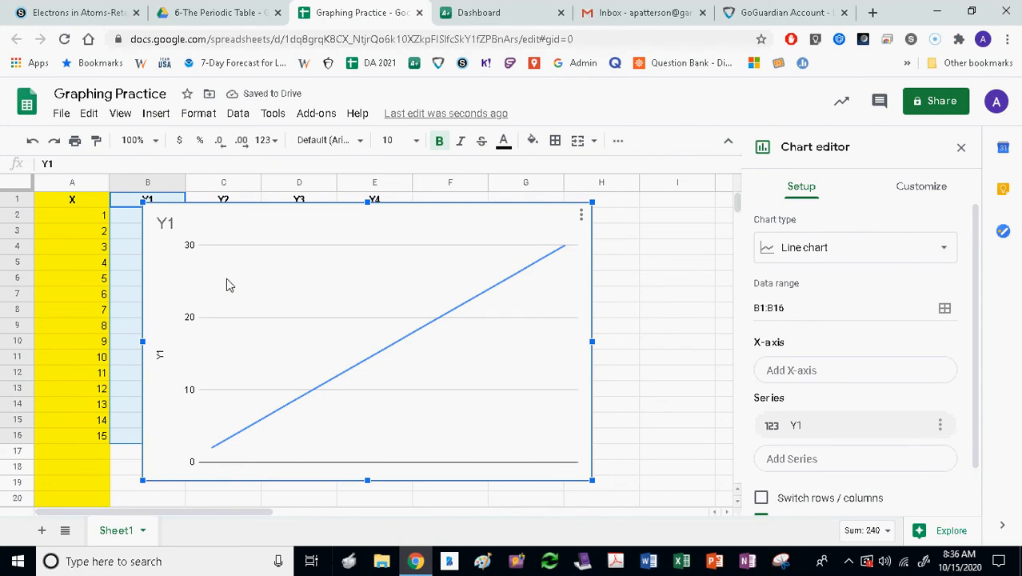
- Change the chart type from a line chart to a scatter chart
{"action": "left_click", "coordinate": [931, 254]}
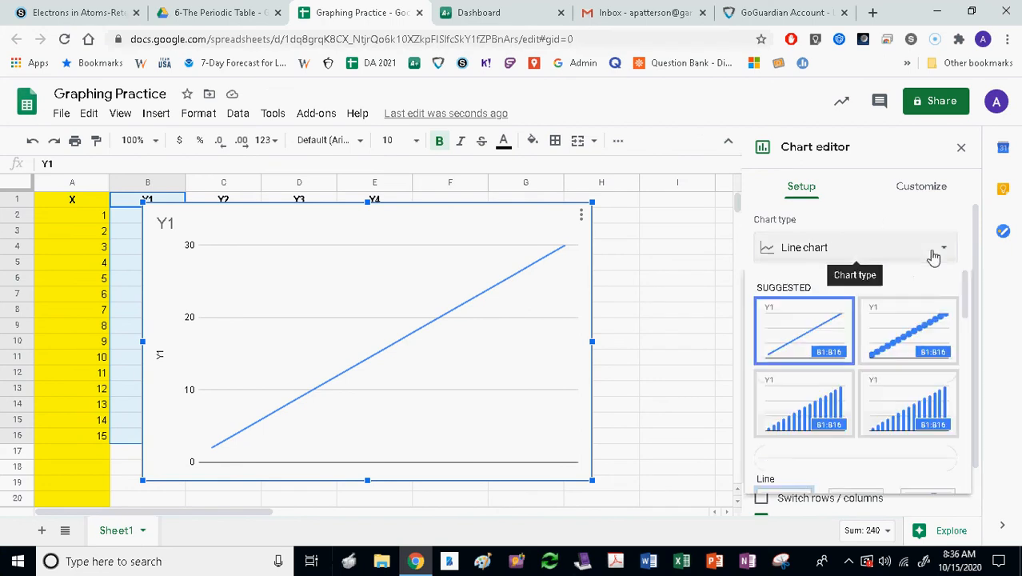
{"action": "left_click", "coordinate": [815, 261]}
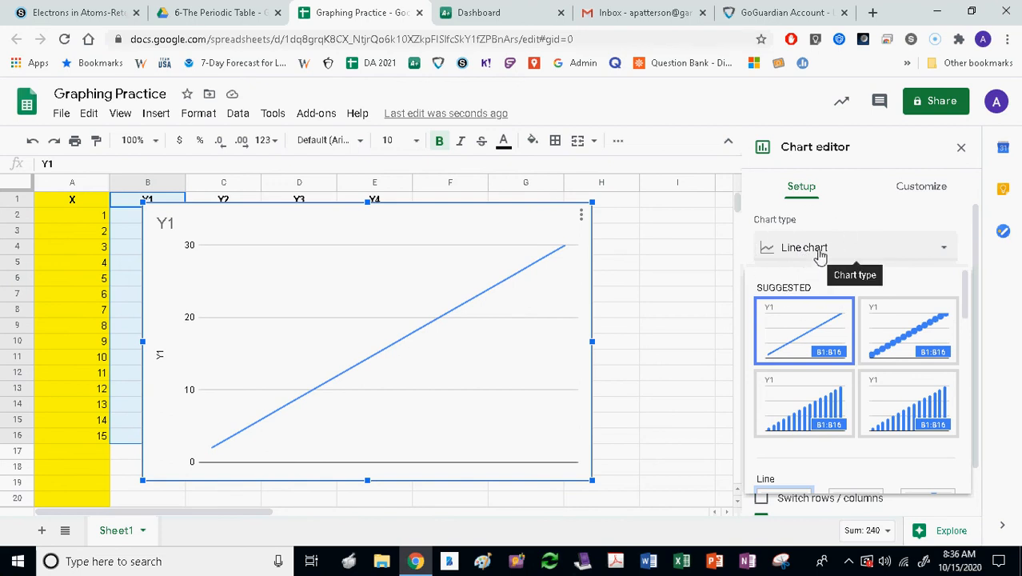
{"action": "scroll", "coordinate": [820, 256], "scroll_direction": "down", "scroll_amount": 1}
{"action": "scroll", "coordinate": [848, 346], "scroll_direction": "down", "scroll_amount": 1}
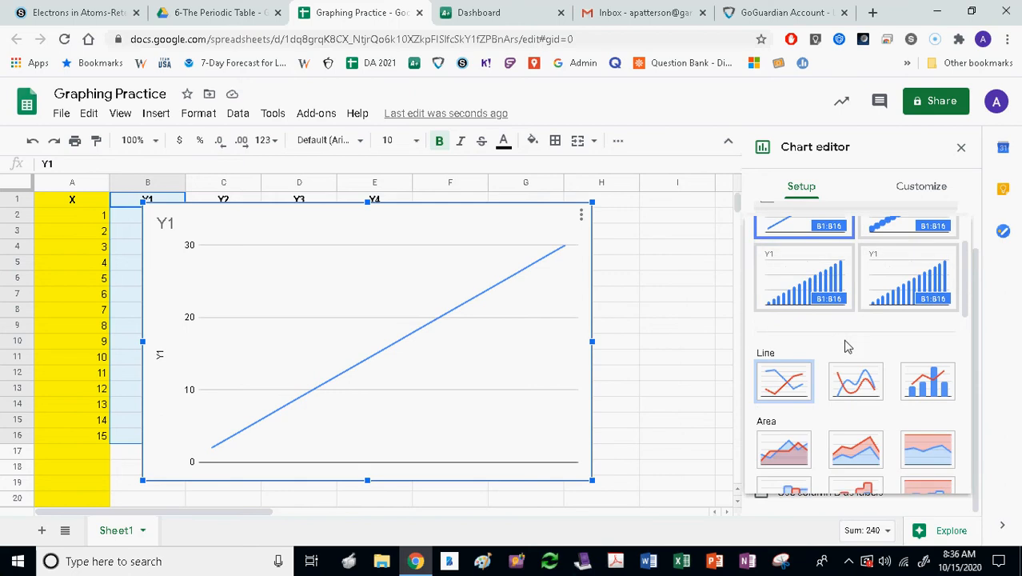
{"action": "scroll", "coordinate": [847, 347], "scroll_direction": "down", "scroll_amount": 5}
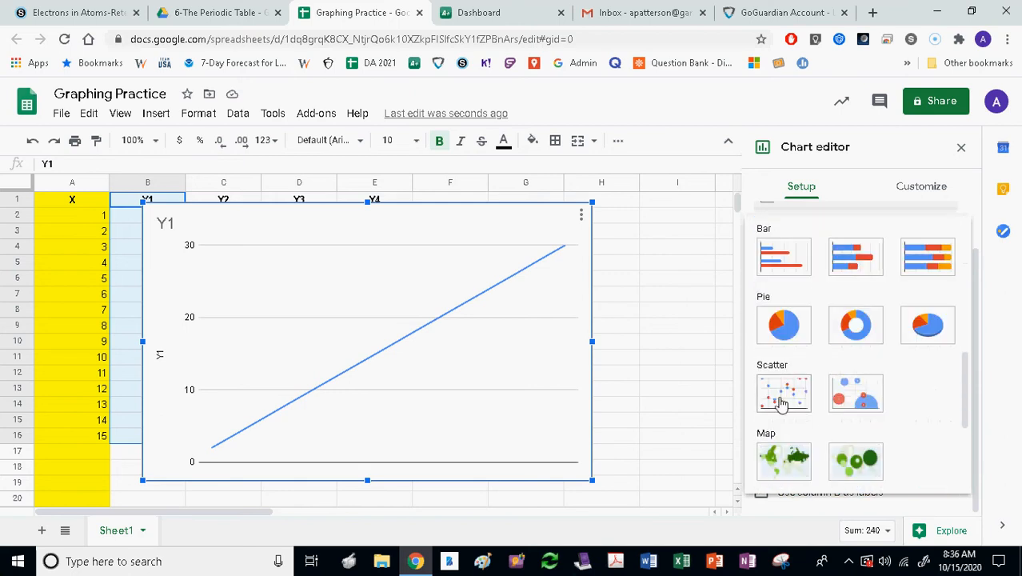
{"action": "left_click", "coordinate": [782, 404]}
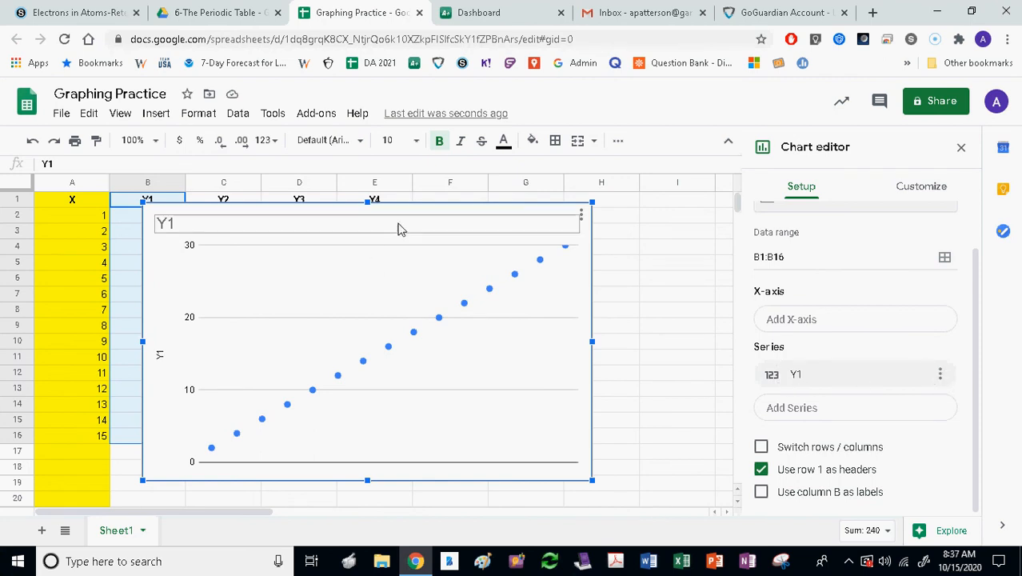
- Move the chart clear of the X and Y1 columns and set its X-axis to the data range A1:A16
{"action": "left_click_drag", "start_coordinate": [398, 230], "coordinate": [531, 243]}
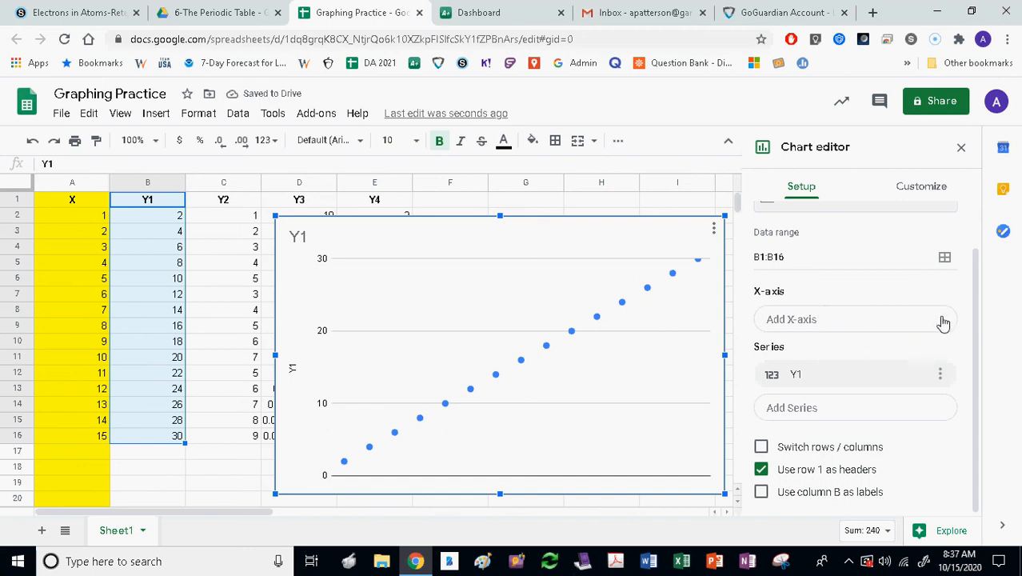
{"action": "left_click", "coordinate": [943, 321]}
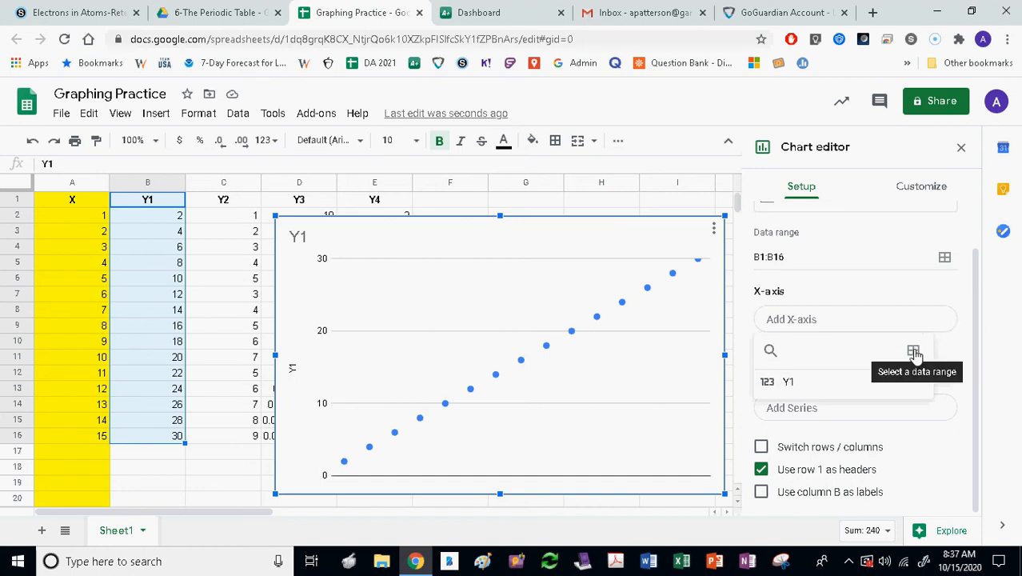
{"action": "left_click", "coordinate": [913, 352]}
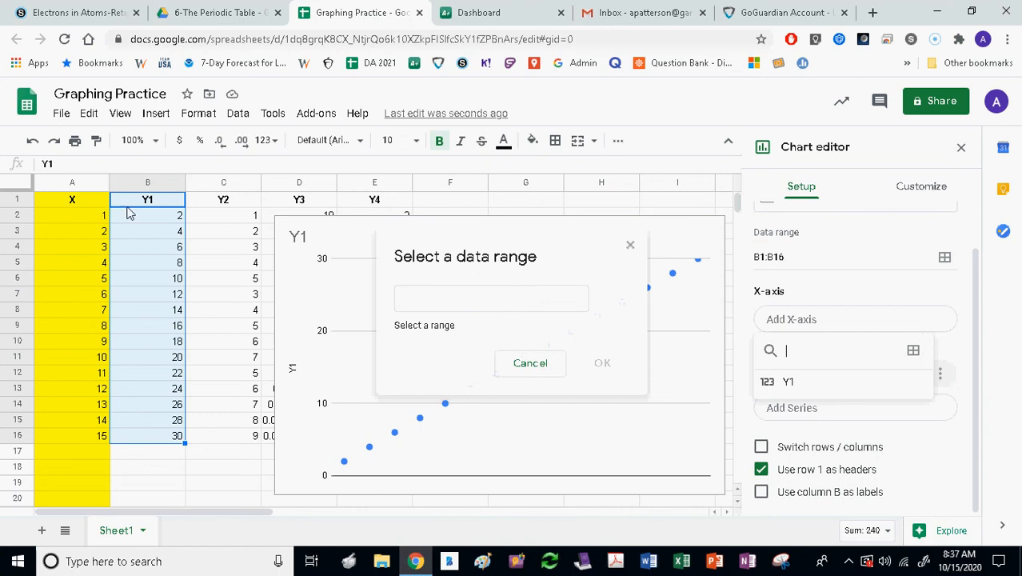
{"action": "left_click_drag", "start_coordinate": [75, 201], "coordinate": [72, 435]}
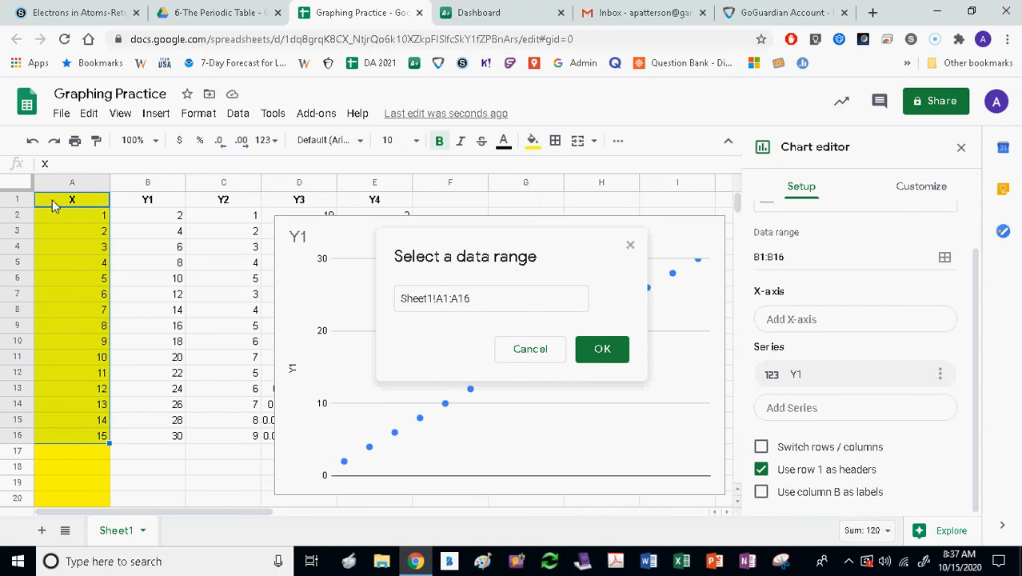
{"action": "left_click", "coordinate": [599, 357]}
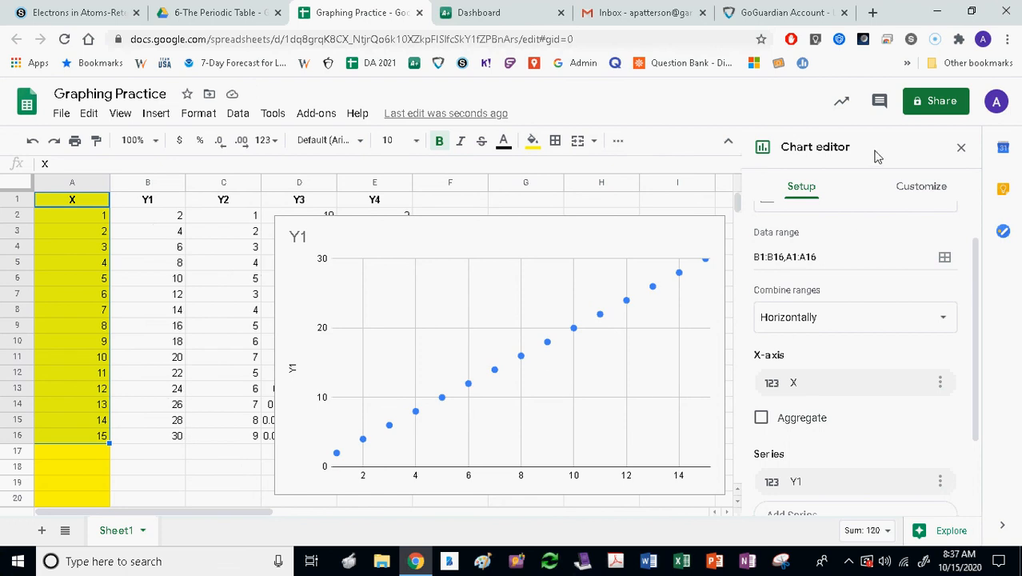
- Set the chart title to "Y1 vs X"
{"action": "left_click", "coordinate": [922, 187]}
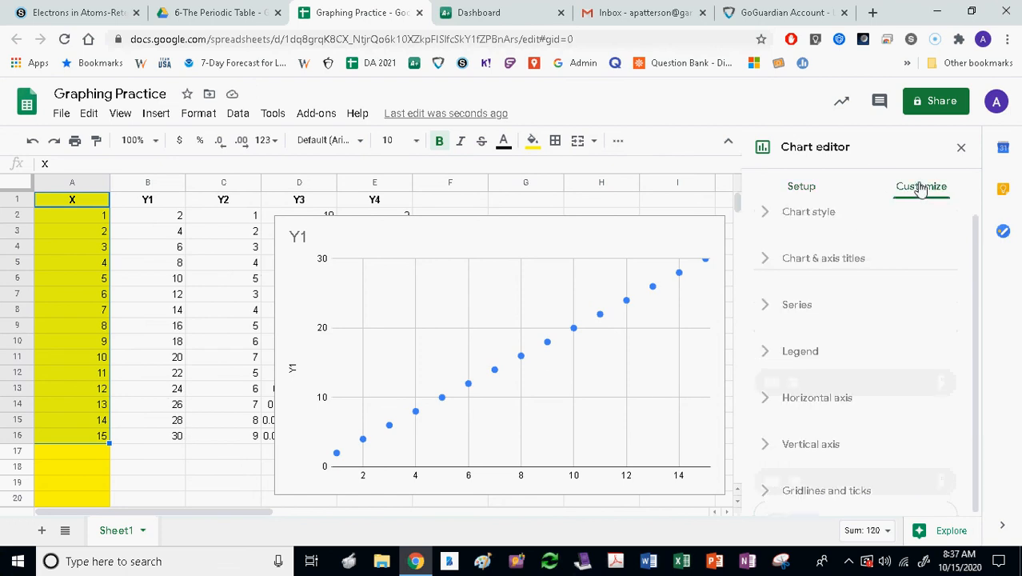
{"action": "left_click", "coordinate": [784, 264]}
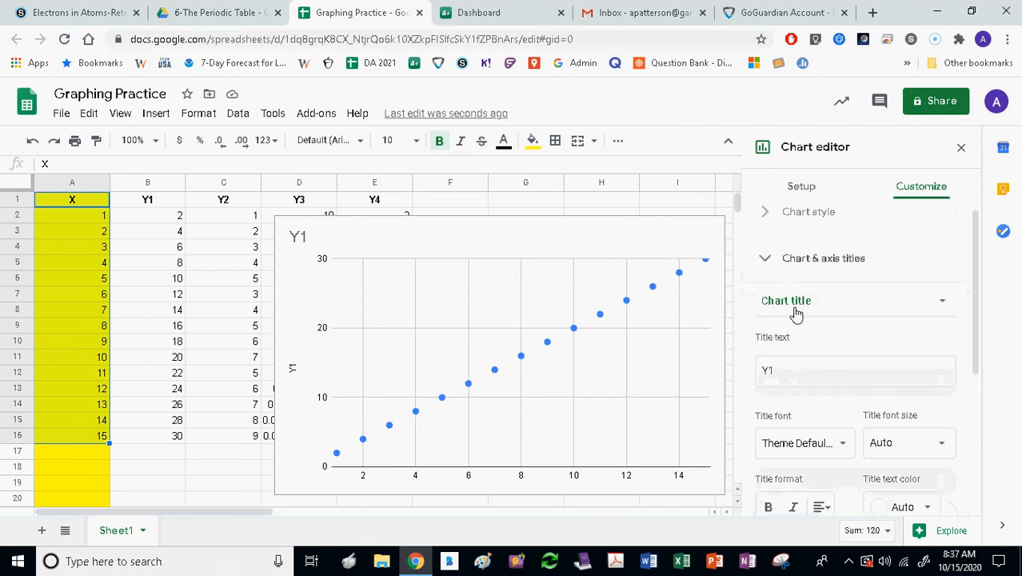
{"action": "left_click", "coordinate": [799, 371]}
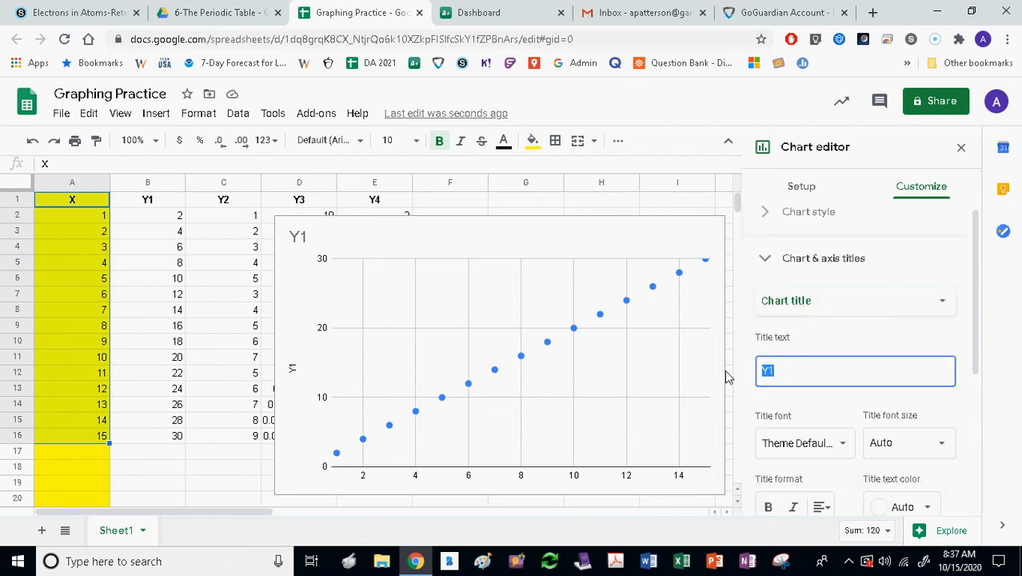
{"action": "type", "text": "Y1 vs "}
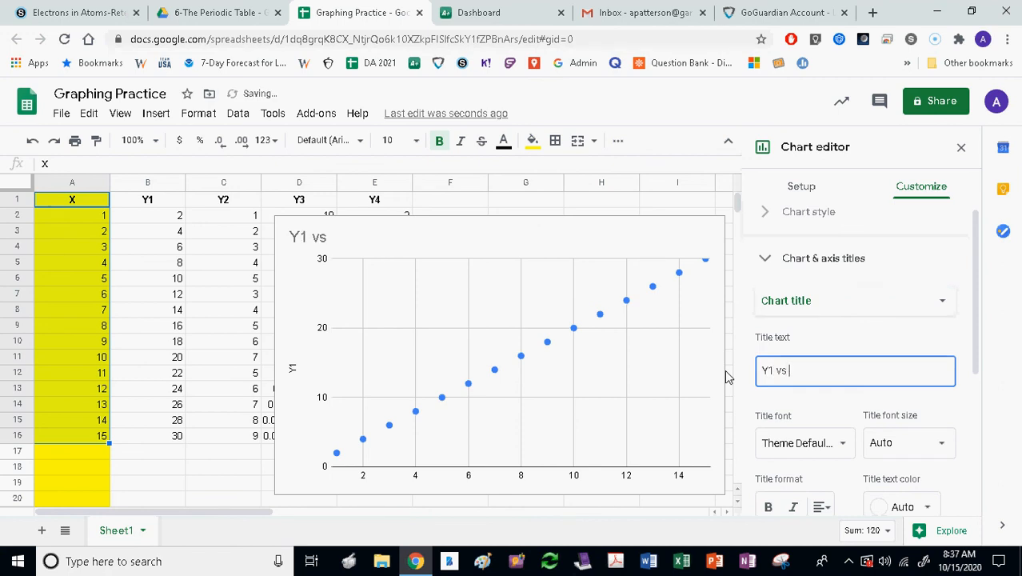
{"action": "type", "text": "X"}
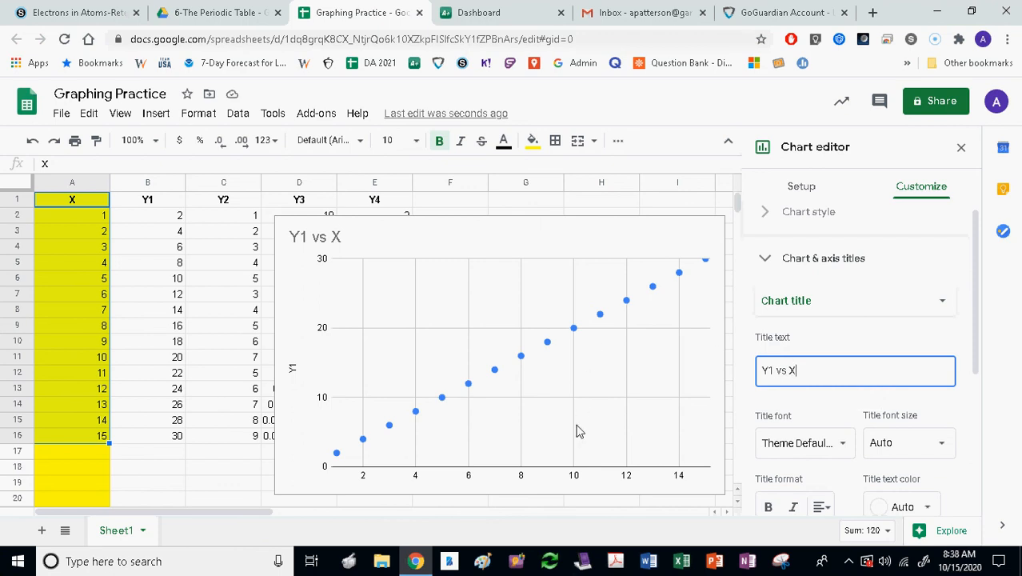
- Set the chart's horizontal axis title to "X (unit)"
{"action": "left_click", "coordinate": [848, 314]}
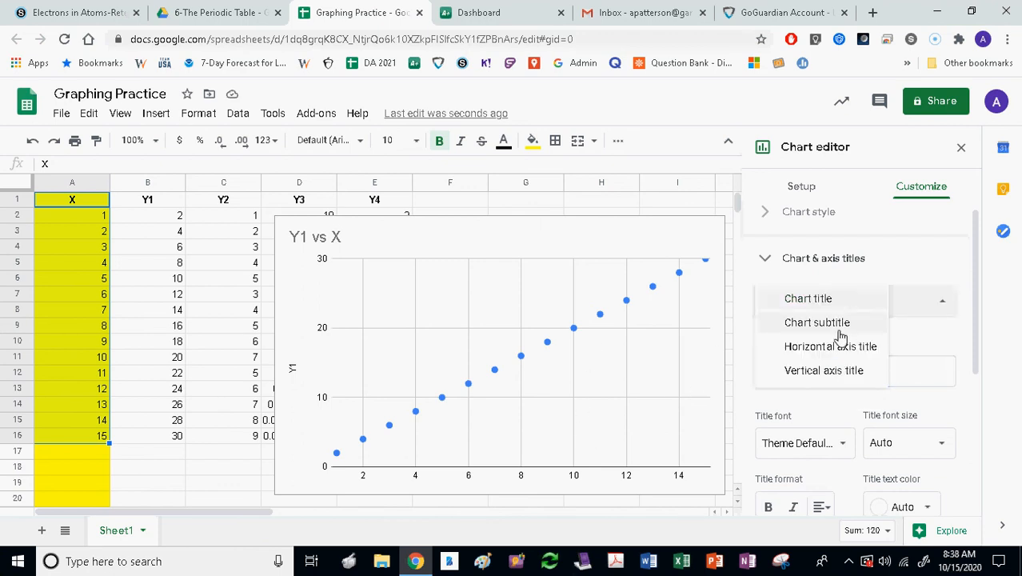
{"action": "left_click", "coordinate": [840, 353]}
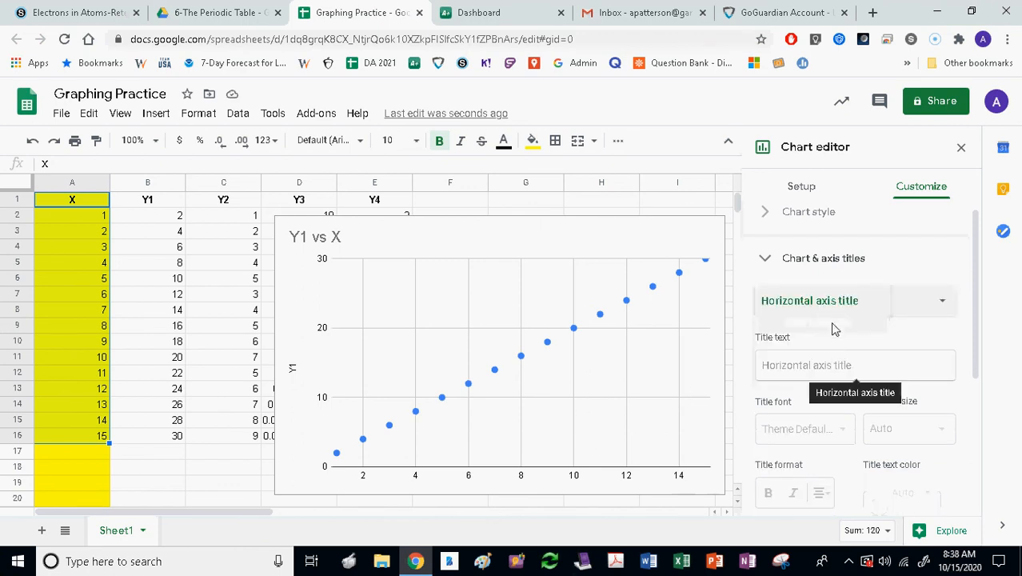
{"action": "left_click", "coordinate": [820, 369]}
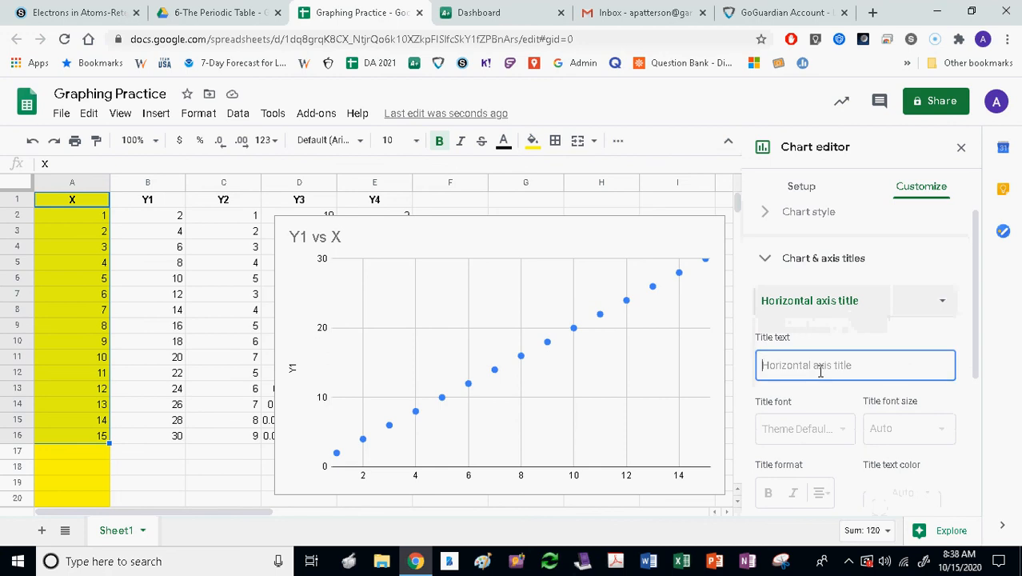
{"action": "type", "text": "X"}
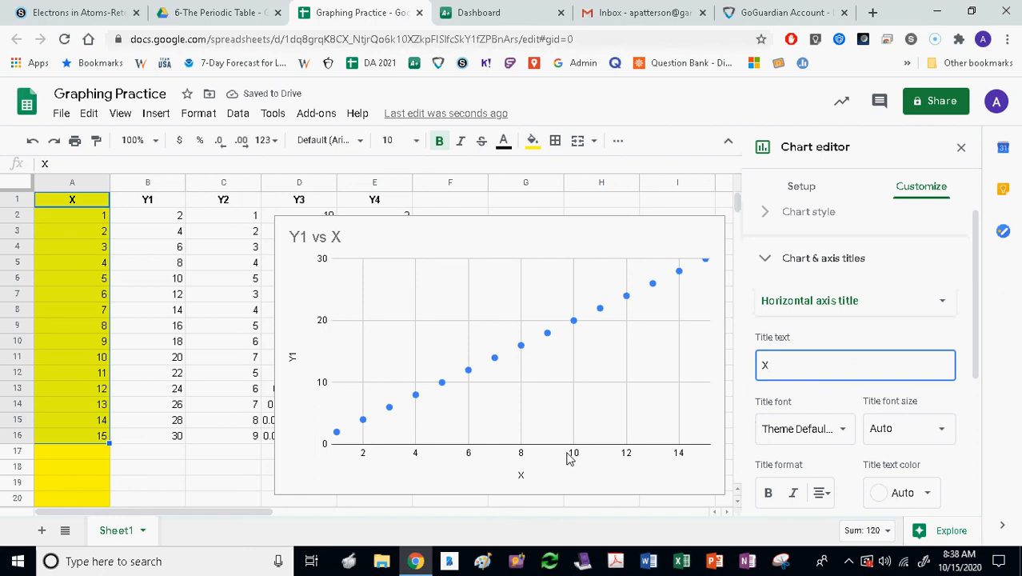
{"action": "type", "text": " U"}
{"action": "key", "text": "BackSpace"}
{"action": "type", "text": "(unit"}
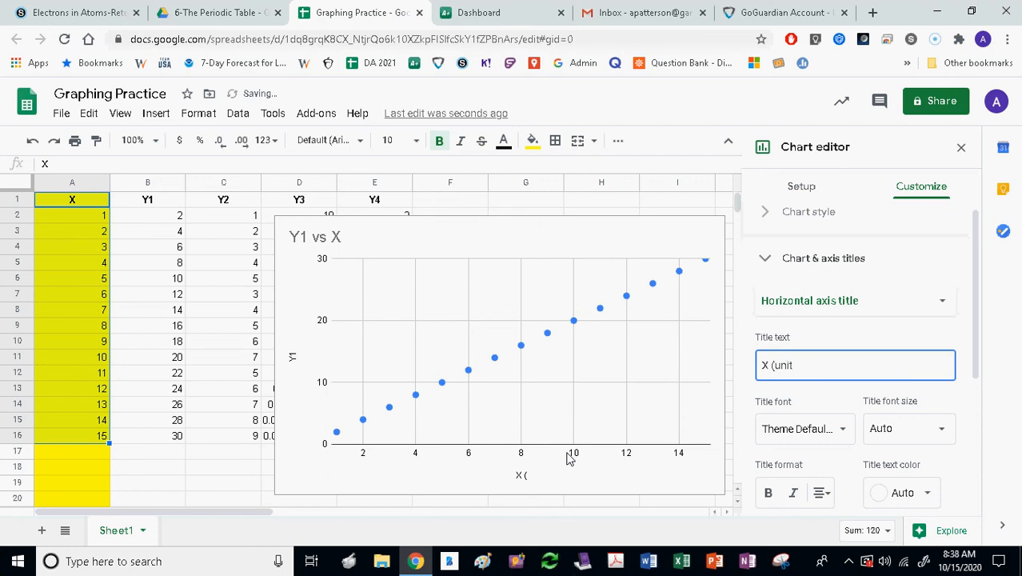
{"action": "type", "text": ")"}
- Set the chart's vertical axis title to "Y1 (units)"
{"action": "left_click", "coordinate": [829, 307]}
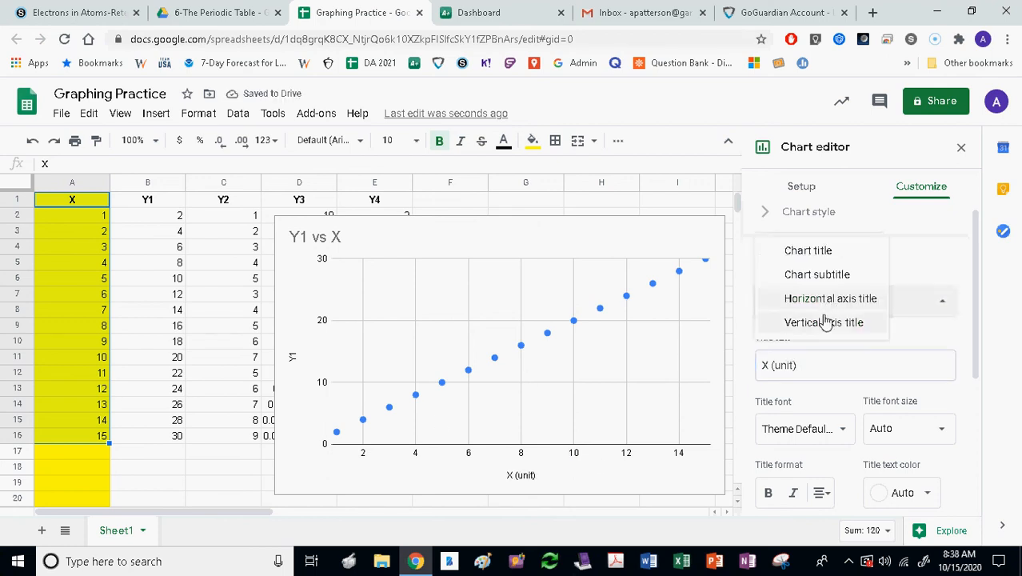
{"action": "left_click", "coordinate": [823, 322]}
{"action": "left_click", "coordinate": [788, 365]}
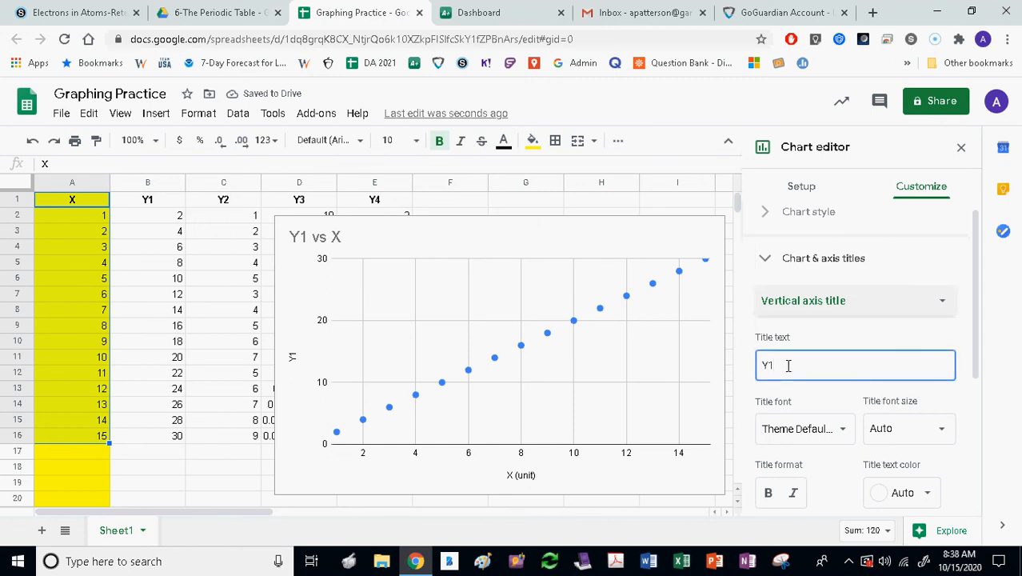
{"action": "type", "text": "(units"}
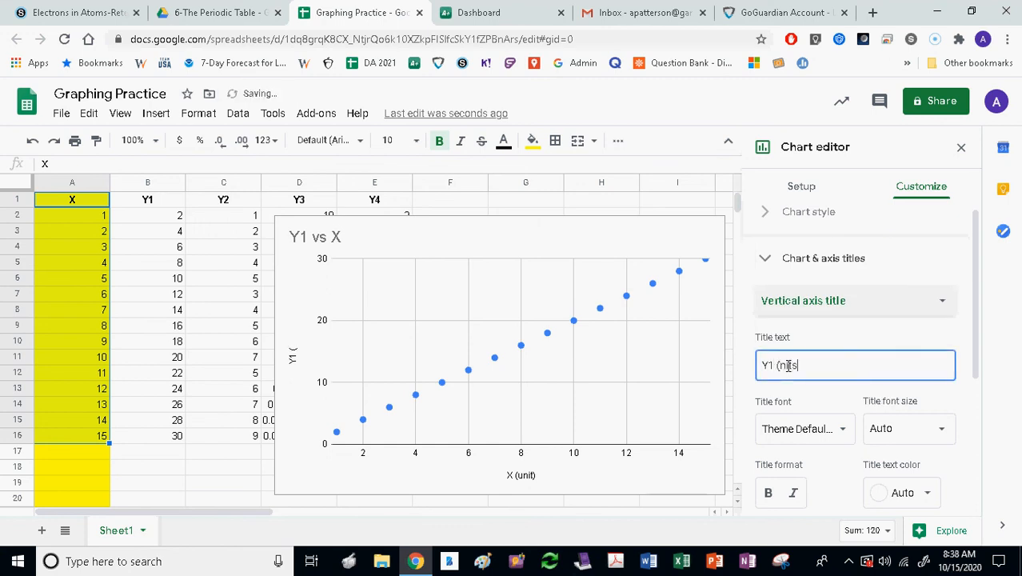
{"action": "type", "text": "u"}
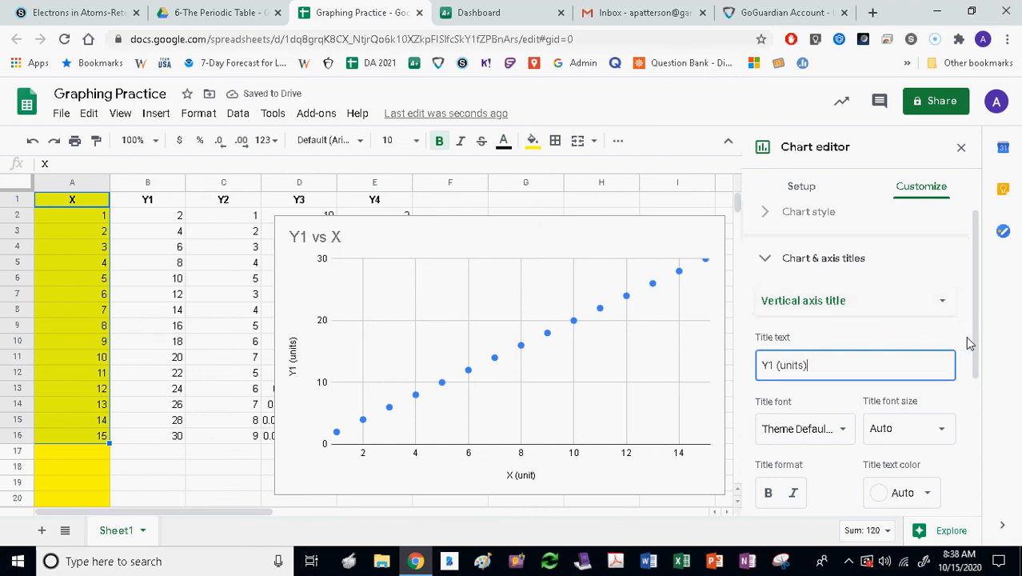
- Close the chart editor and move the chart beside the data table so that columns A to E are uncovered
{"action": "scroll", "coordinate": [973, 464], "scroll_direction": "down", "scroll_amount": 3}
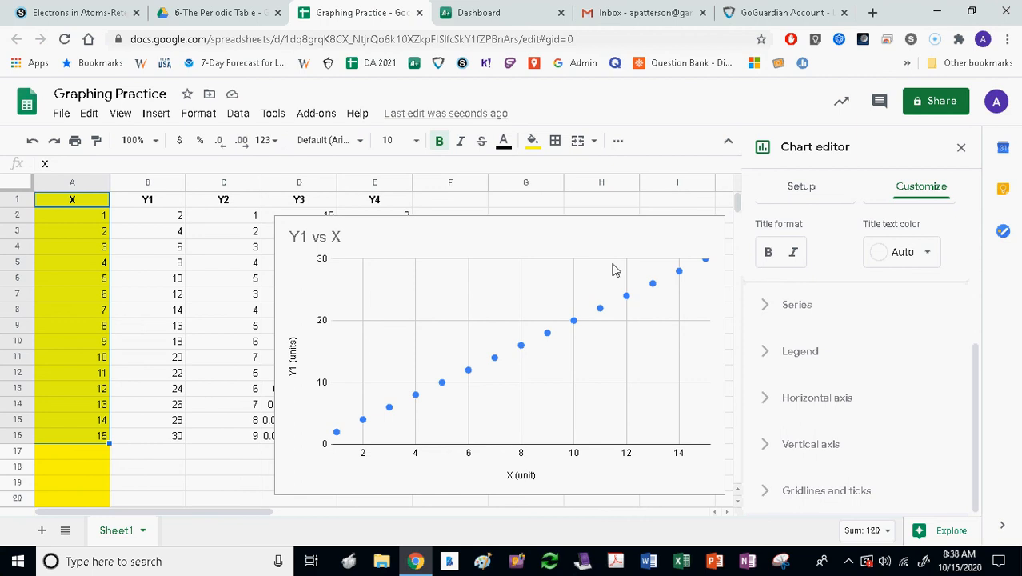
{"action": "left_click", "coordinate": [961, 148]}
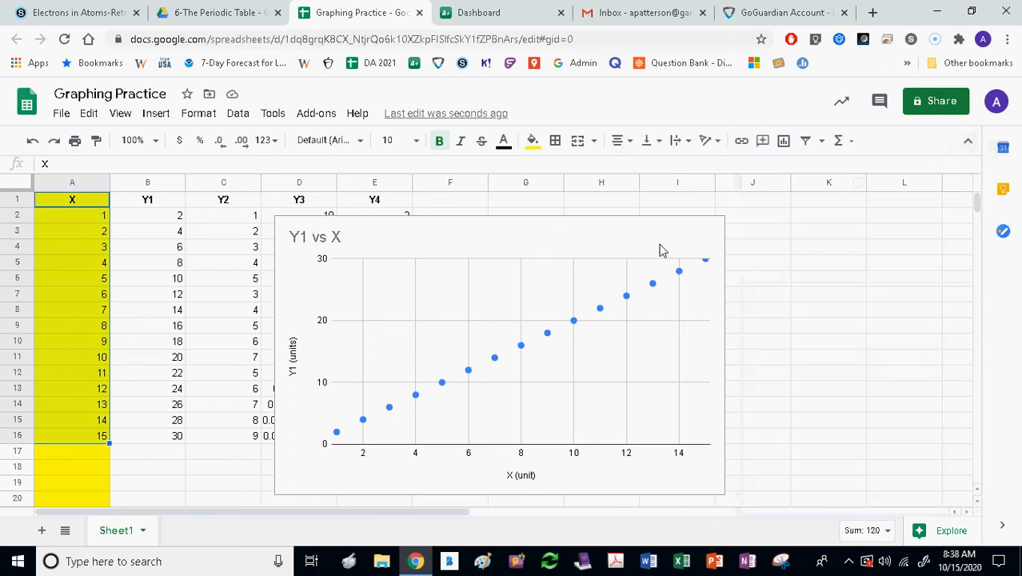
{"action": "left_click", "coordinate": [614, 250]}
{"action": "left_click_drag", "start_coordinate": [639, 254], "coordinate": [830, 255]}
{"action": "left_click", "coordinate": [166, 196]}
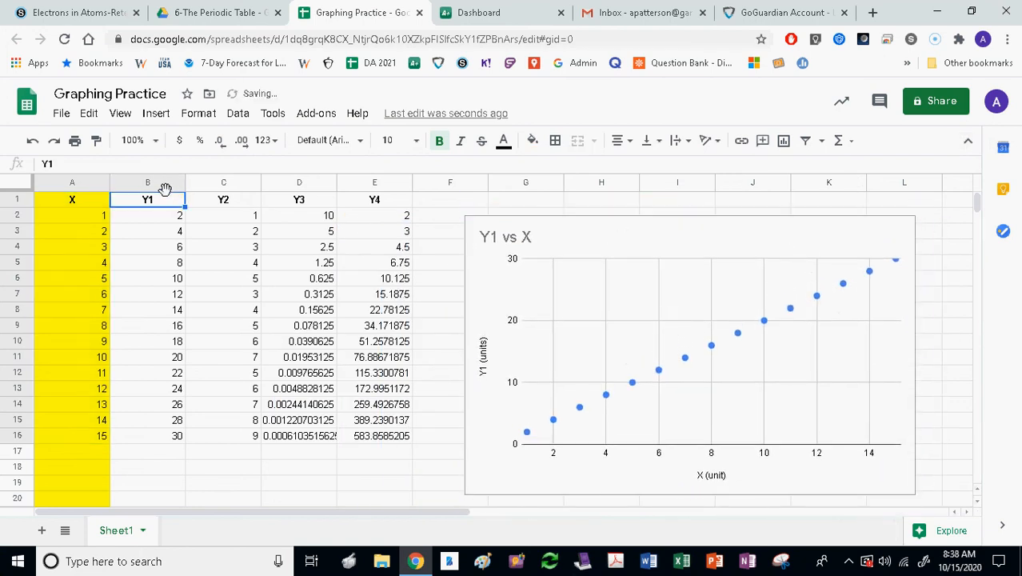
{"action": "left_click", "coordinate": [157, 183]}
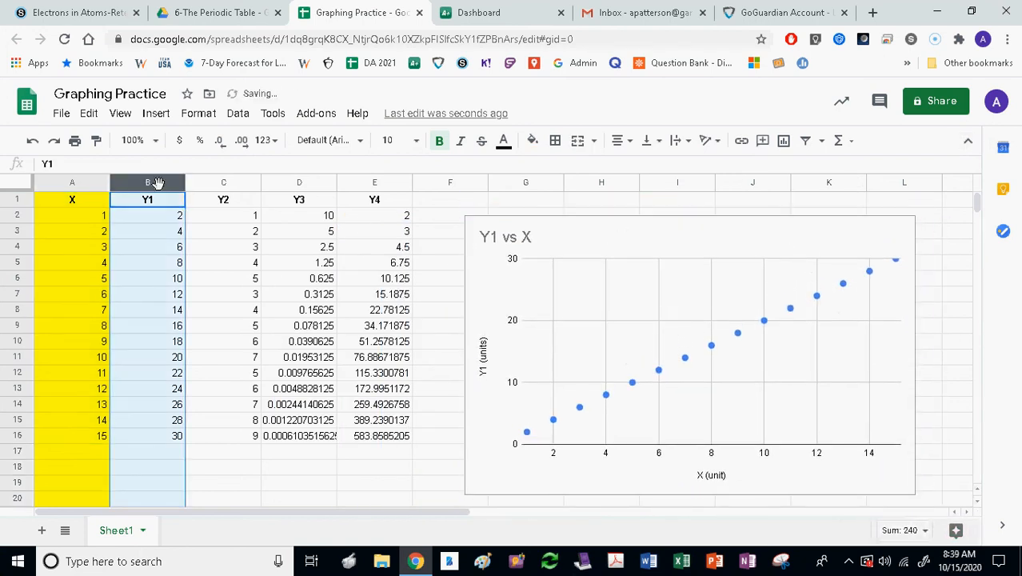
{"action": "left_click", "coordinate": [52, 183]}
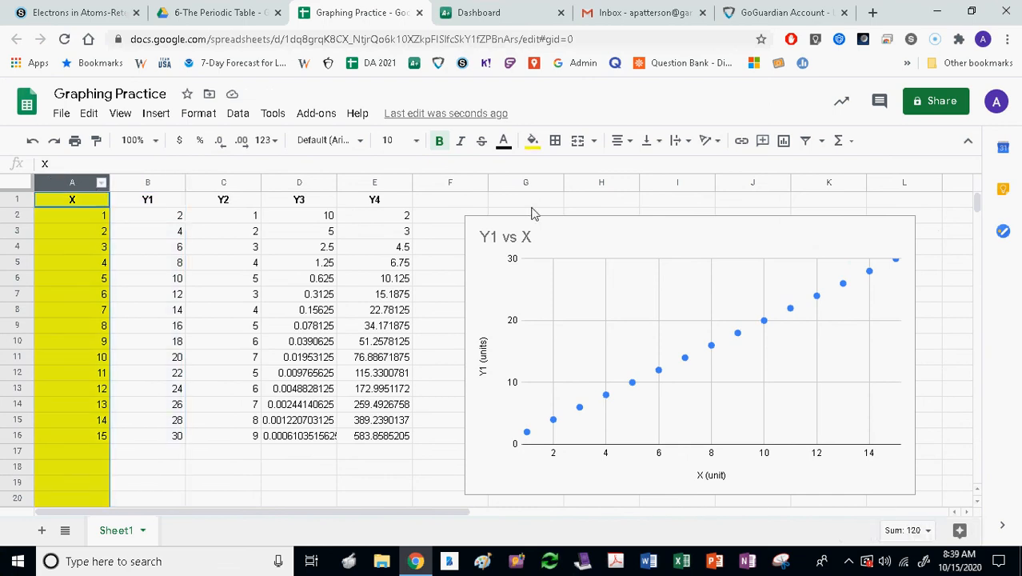
- Move the Y1 vs X chart farther away from the data table so that it starts near column H
{"action": "left_click", "coordinate": [666, 233]}
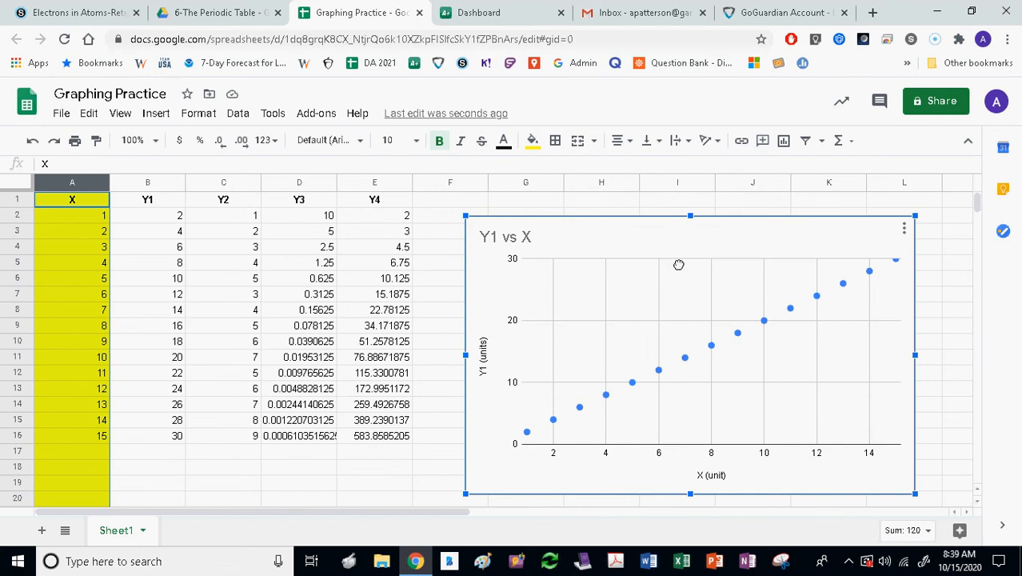
{"action": "left_click_drag", "start_coordinate": [678, 265], "coordinate": [711, 244]}
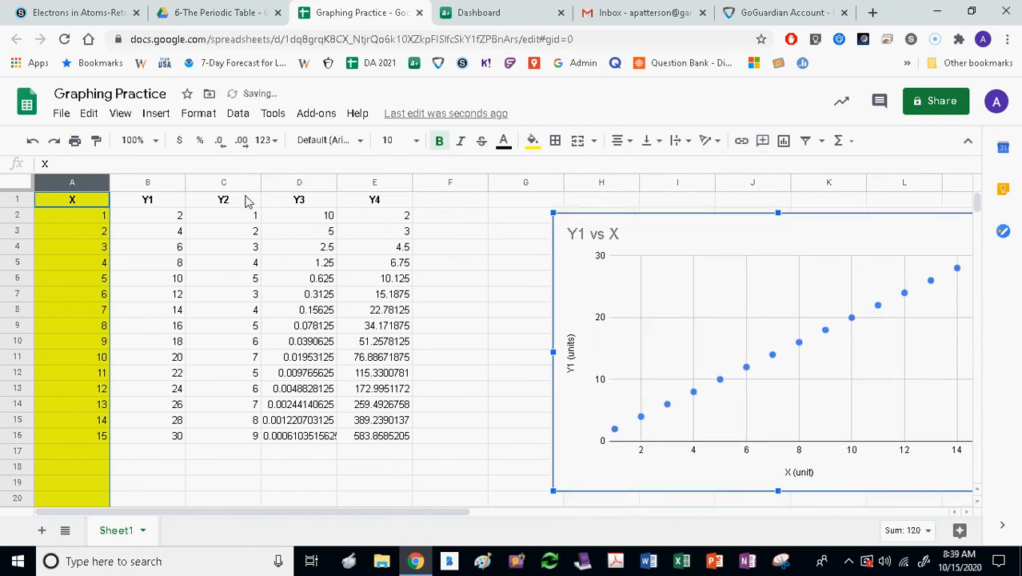
- Insert a chart of the Y2 data in C1:C16, including its header
{"action": "left_click_drag", "start_coordinate": [239, 201], "coordinate": [243, 442]}
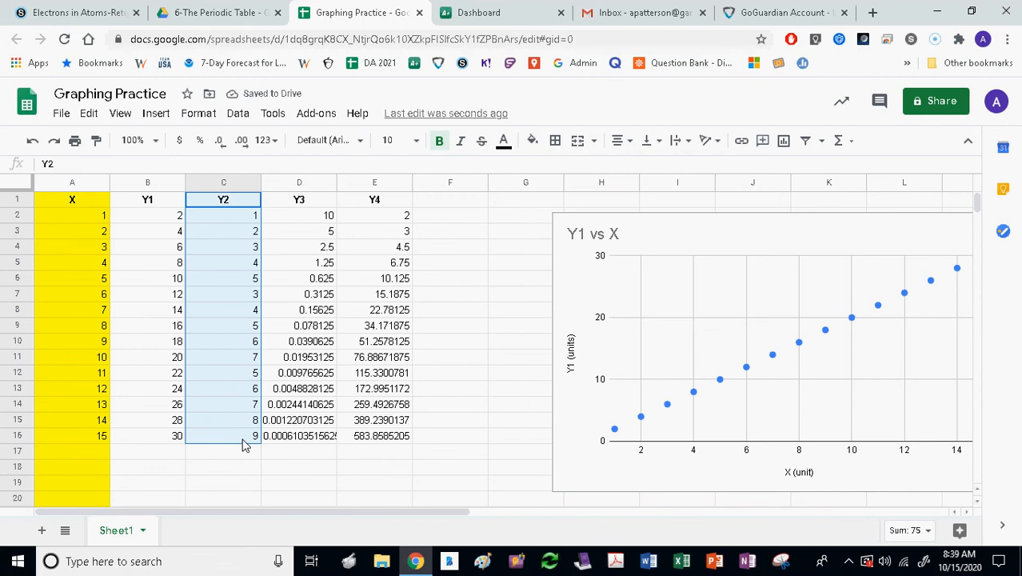
{"action": "left_click", "coordinate": [156, 117]}
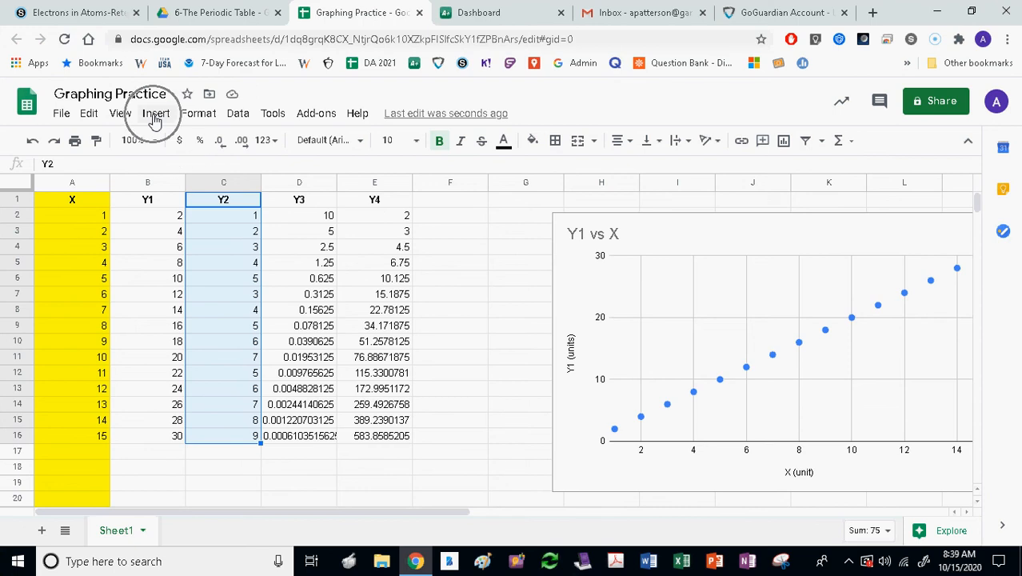
{"action": "left_click", "coordinate": [782, 143]}
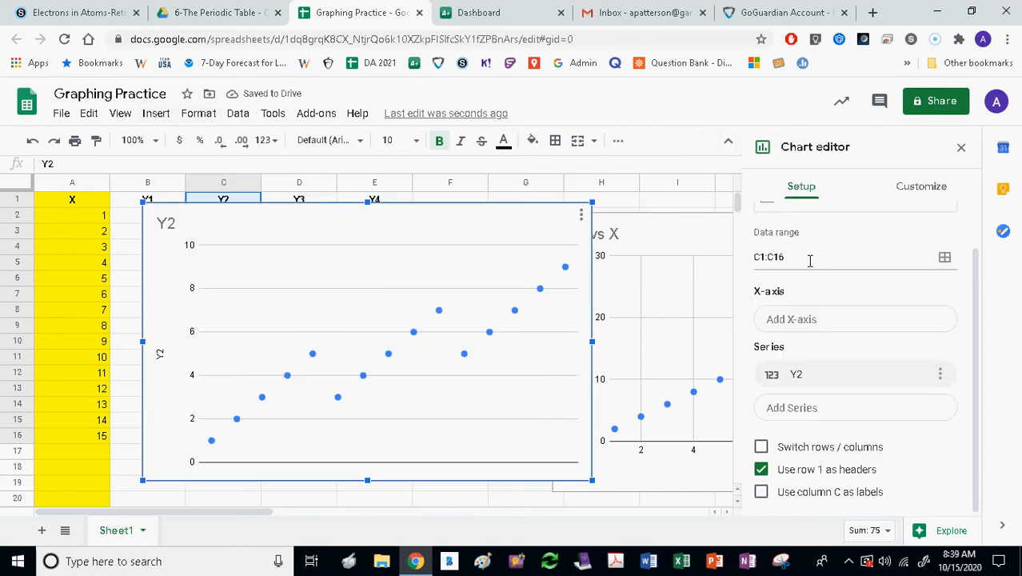
- Add the X column range A1:A16 as the new scatter chart's X-axis
{"action": "scroll", "coordinate": [835, 275], "scroll_direction": "up", "scroll_amount": 2}
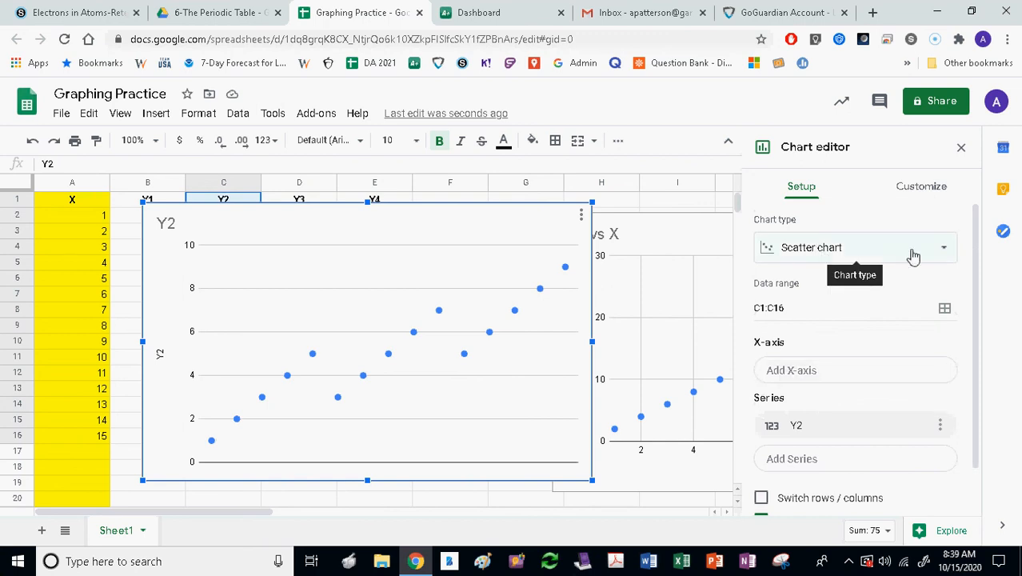
{"action": "left_click", "coordinate": [941, 374]}
{"action": "left_click", "coordinate": [913, 400]}
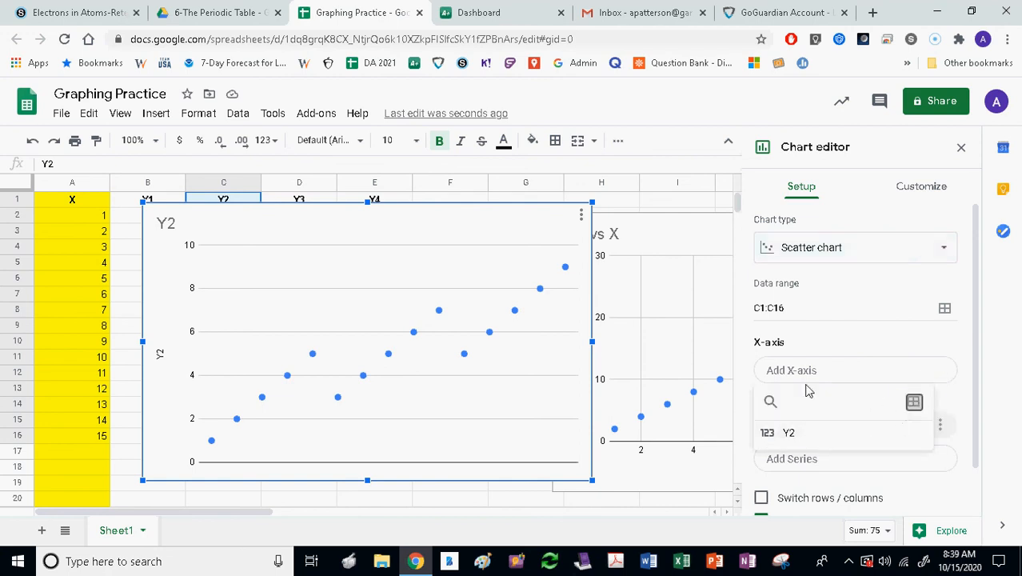
{"action": "left_click_drag", "start_coordinate": [89, 206], "coordinate": [91, 439]}
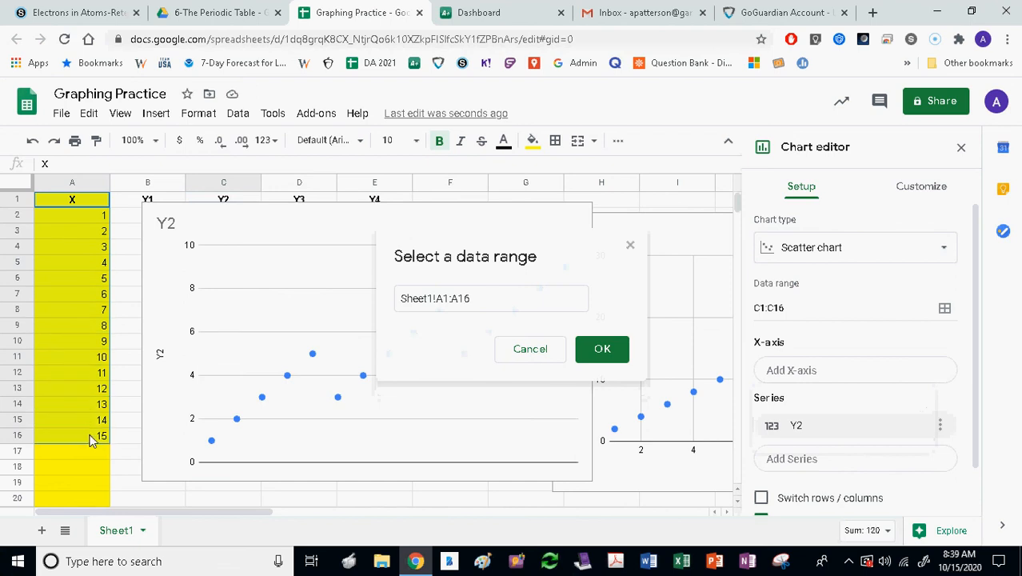
{"action": "left_click", "coordinate": [600, 349]}
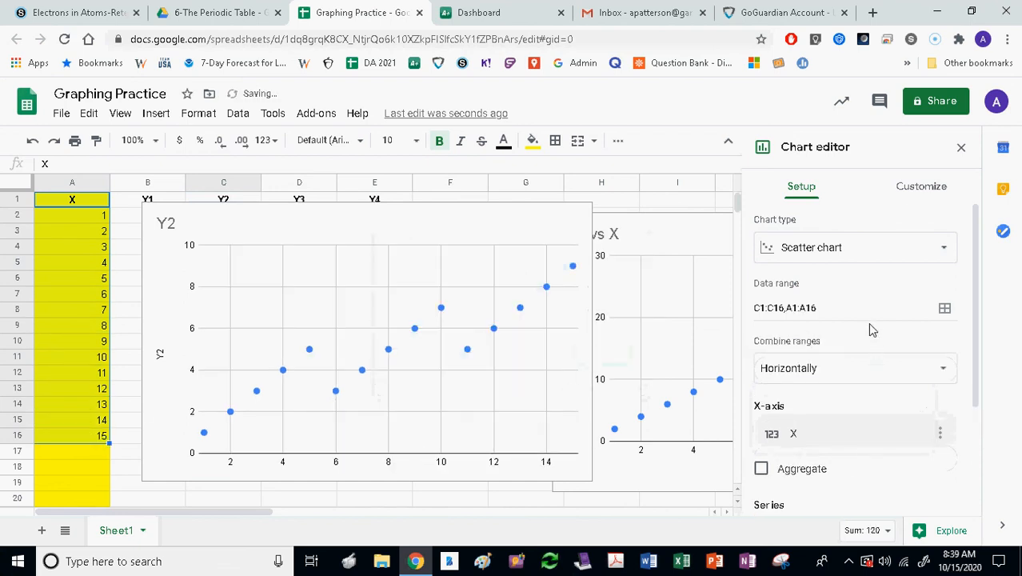
- Set the new scatter chart's title to "Y2 vs X"
{"action": "left_click", "coordinate": [929, 190]}
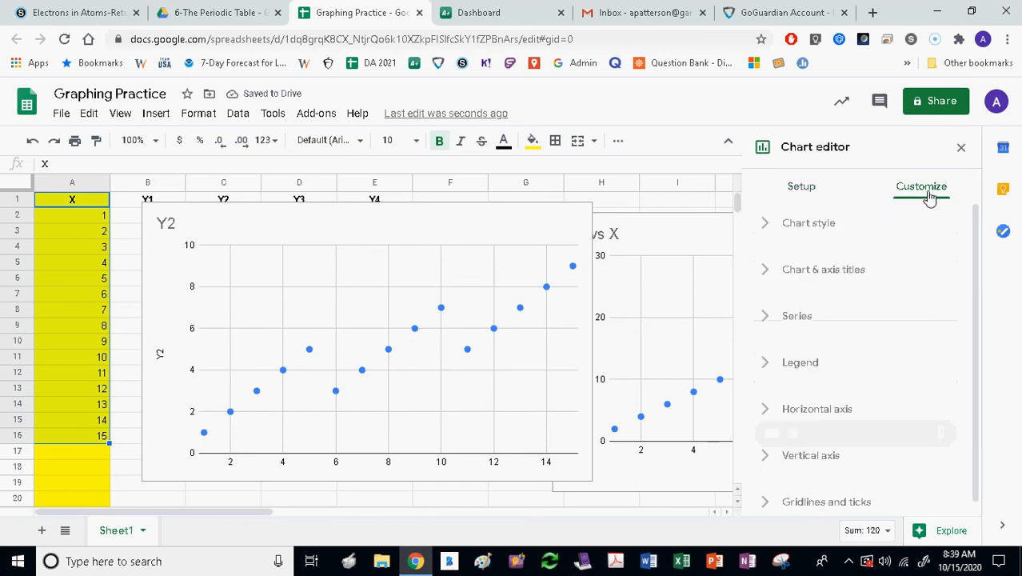
{"action": "left_click", "coordinate": [843, 272]}
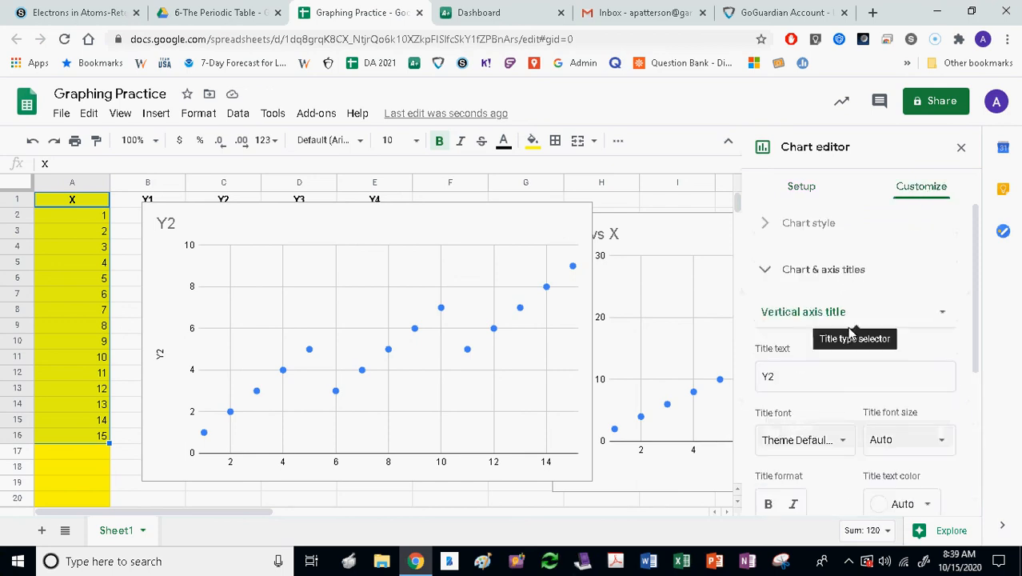
{"action": "left_click", "coordinate": [811, 328]}
{"action": "left_click", "coordinate": [813, 235]}
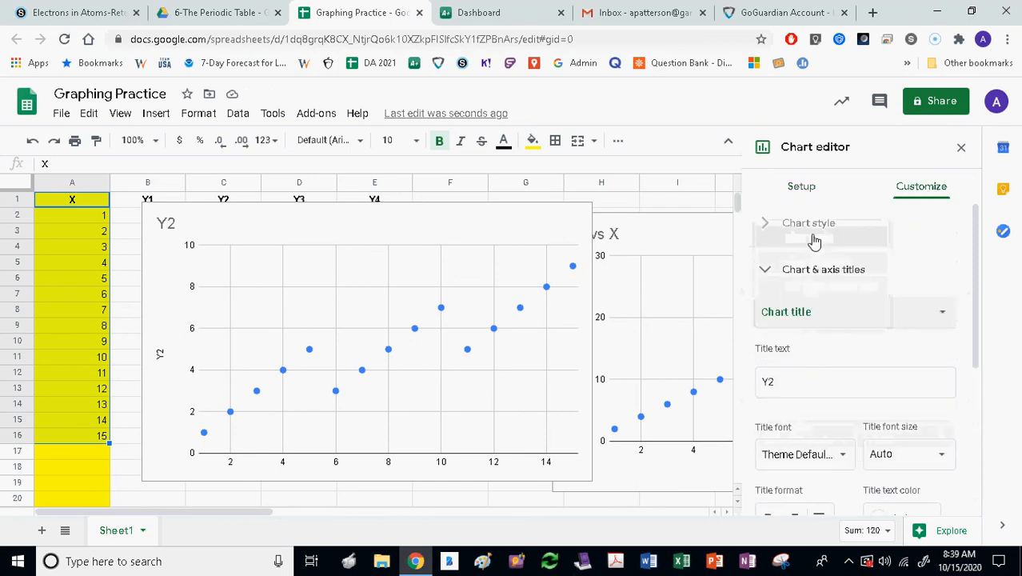
{"action": "left_click", "coordinate": [825, 381]}
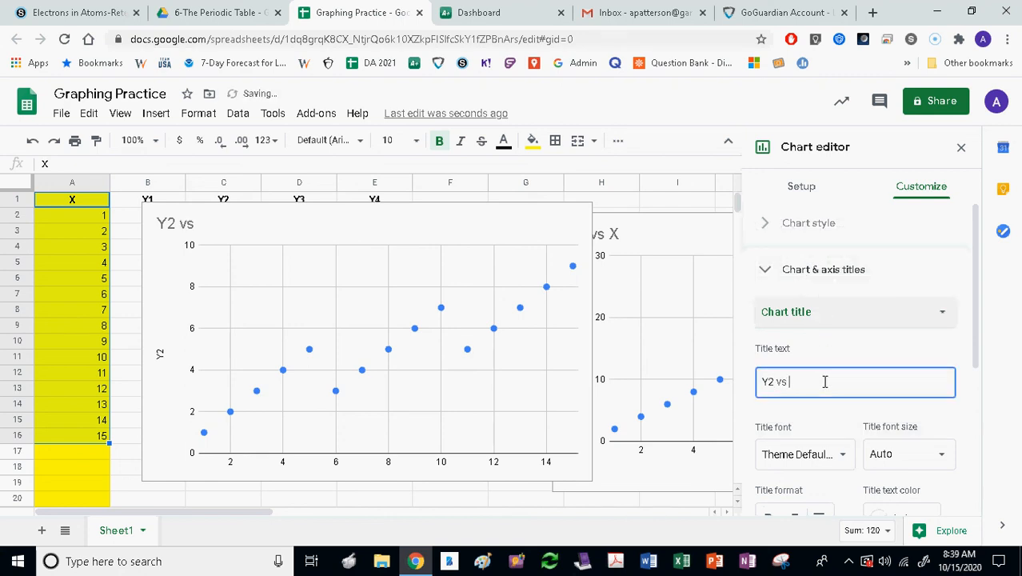
- Set the Y2 vs X chart's horizontal axis title to "X (unit)"
{"action": "left_click", "coordinate": [799, 312]}
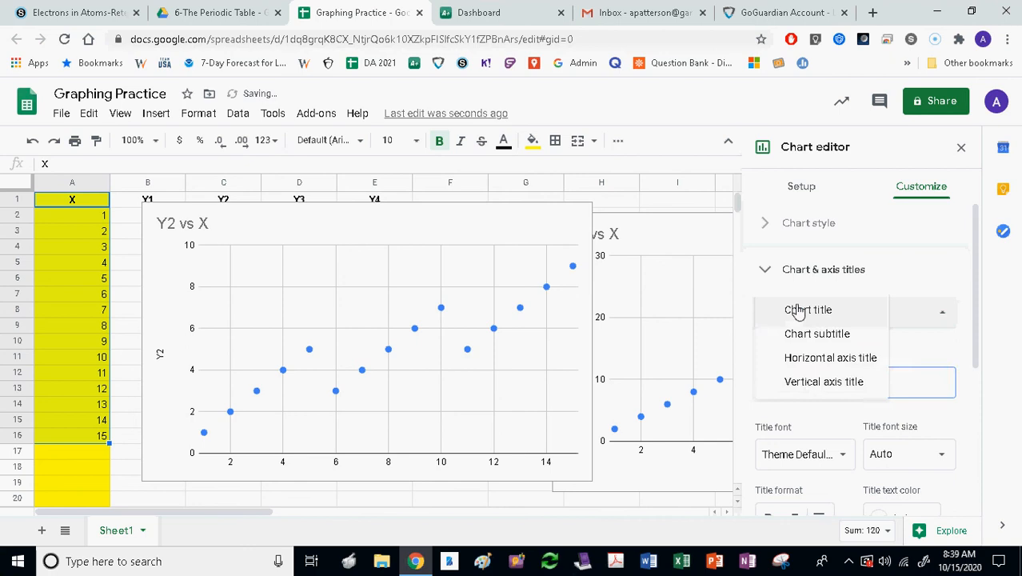
{"action": "left_click", "coordinate": [814, 360]}
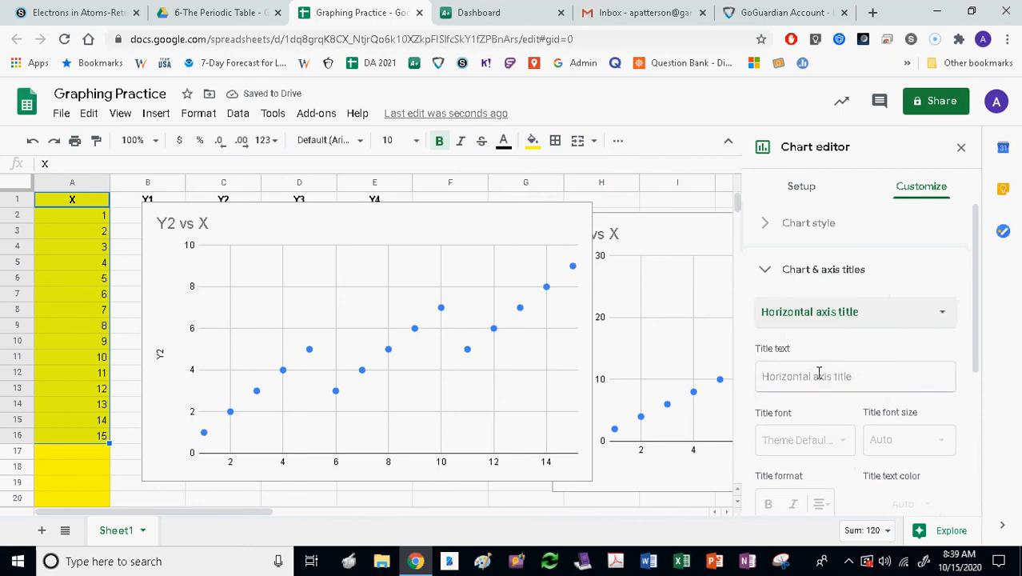
{"action": "left_click", "coordinate": [818, 372]}
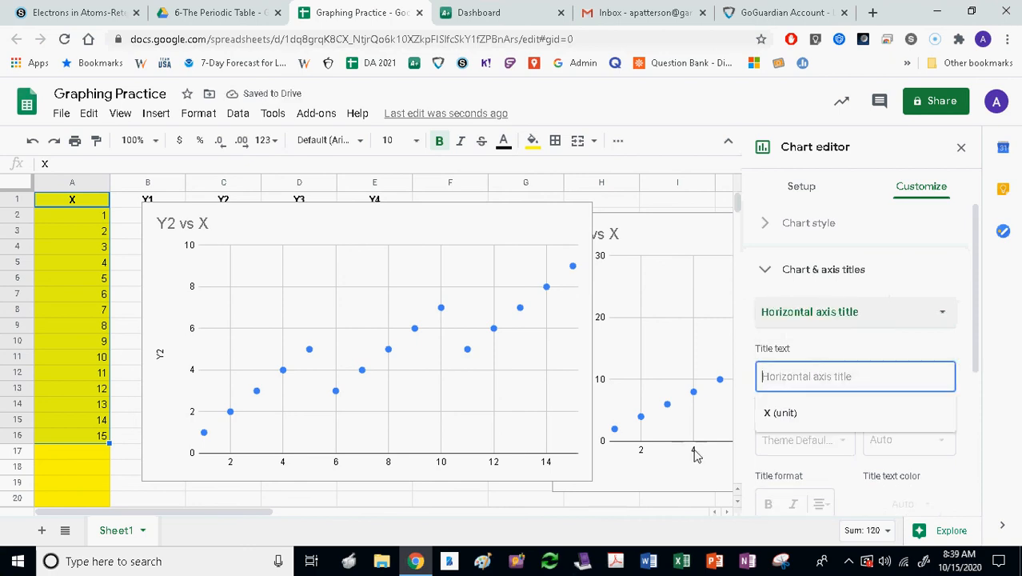
{"action": "left_click", "coordinate": [777, 414]}
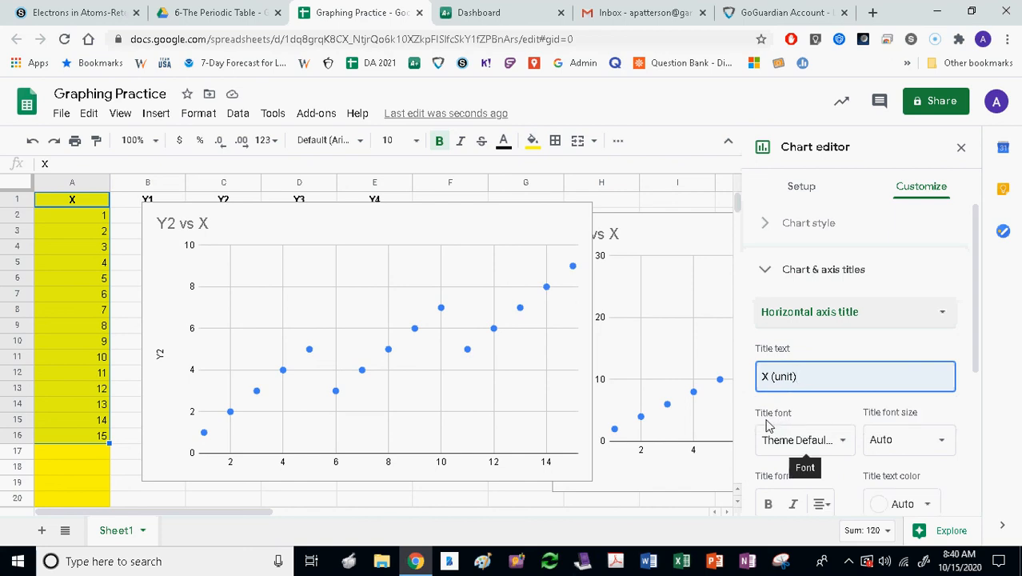
- Set the Y2 vs X chart's vertical axis title to "Y2 (unit)" and close the chart editor
{"action": "left_click", "coordinate": [816, 318]}
{"action": "left_click", "coordinate": [822, 336]}
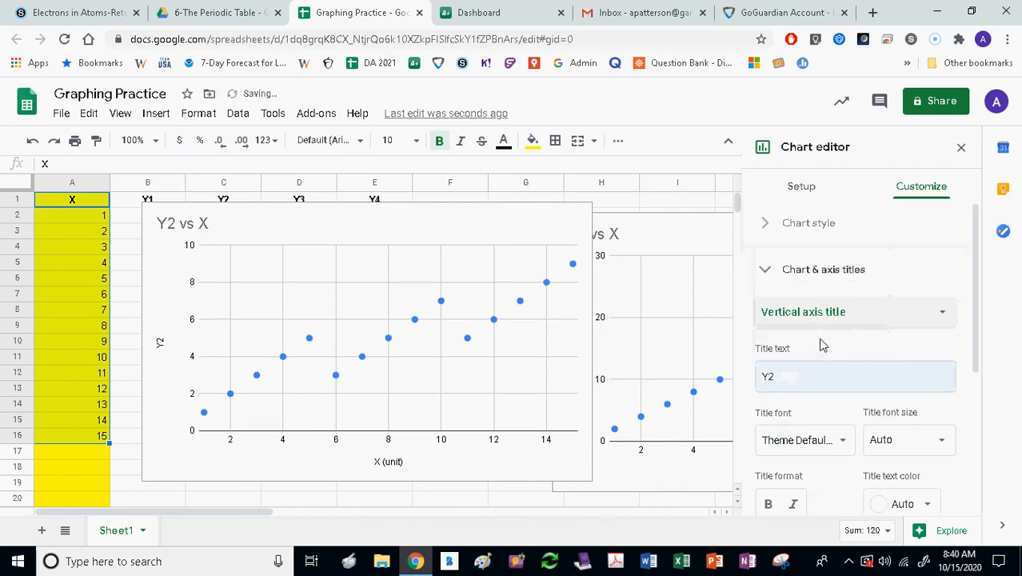
{"action": "left_click", "coordinate": [798, 371]}
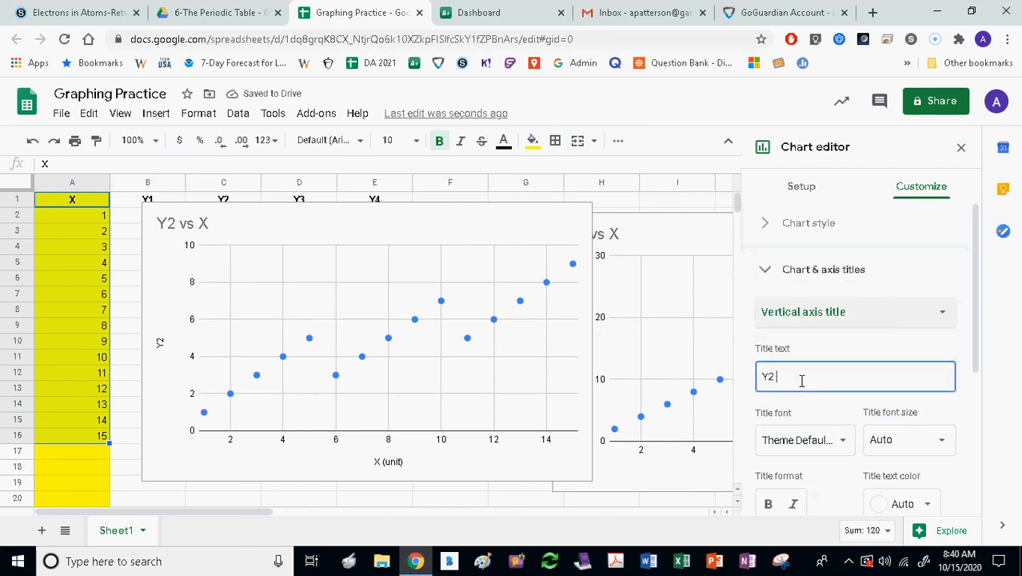
{"action": "type", "text": "(unit"}
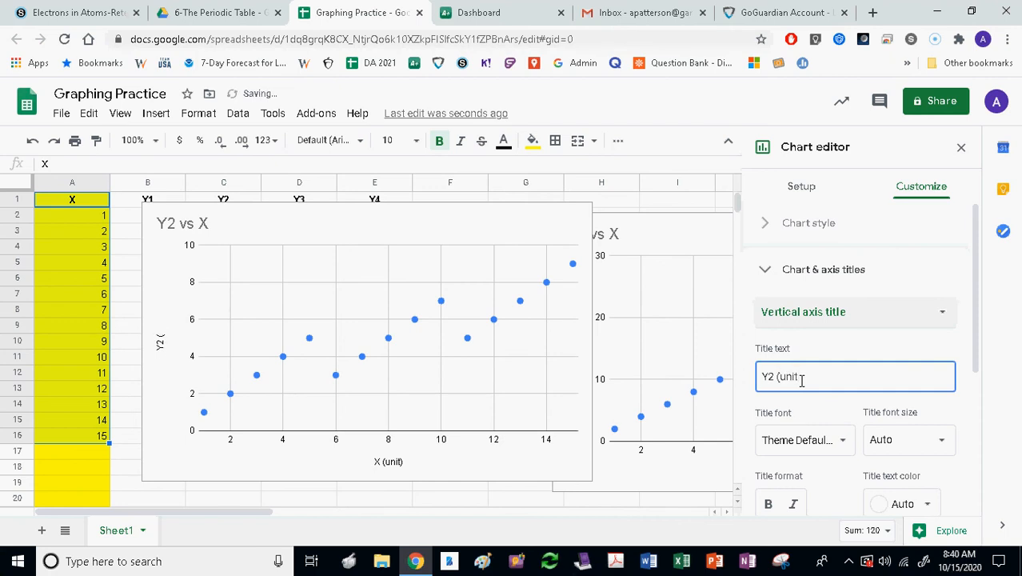
{"action": "left_click", "coordinate": [481, 505]}
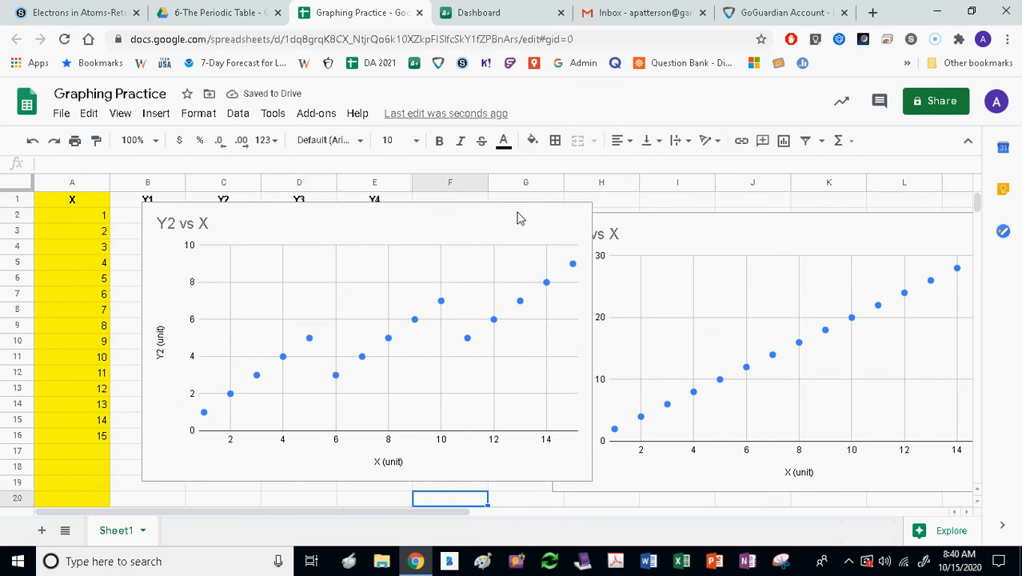
- Move the Y2 vs X chart below the data table so that it starts at about row 21 and uncovers the data
{"action": "left_click", "coordinate": [483, 223]}
{"action": "left_click_drag", "start_coordinate": [483, 224], "coordinate": [819, 310]}
{"action": "scroll", "coordinate": [650, 327], "scroll_direction": "down", "scroll_amount": 1}
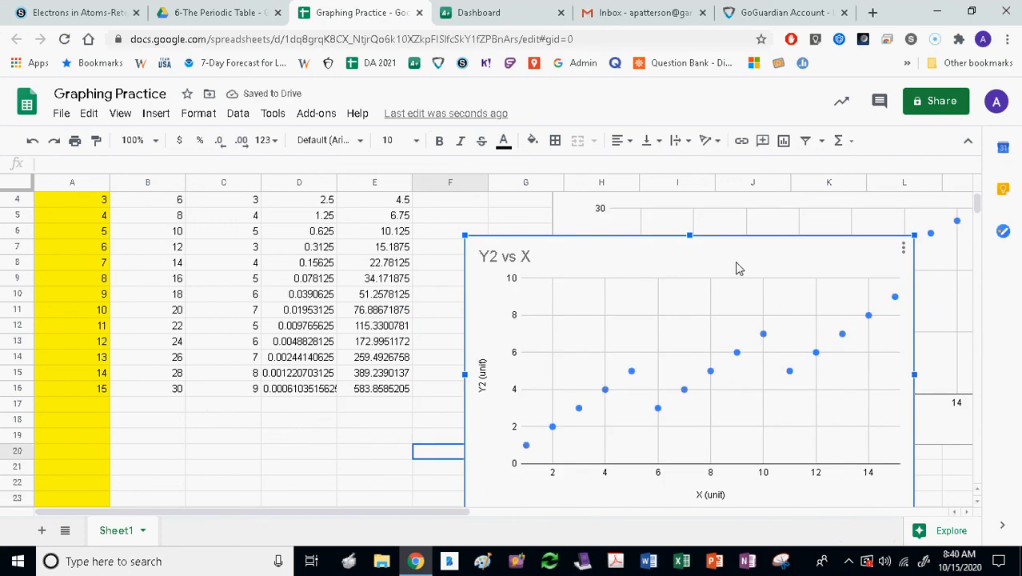
{"action": "left_click_drag", "start_coordinate": [735, 263], "coordinate": [341, 518]}
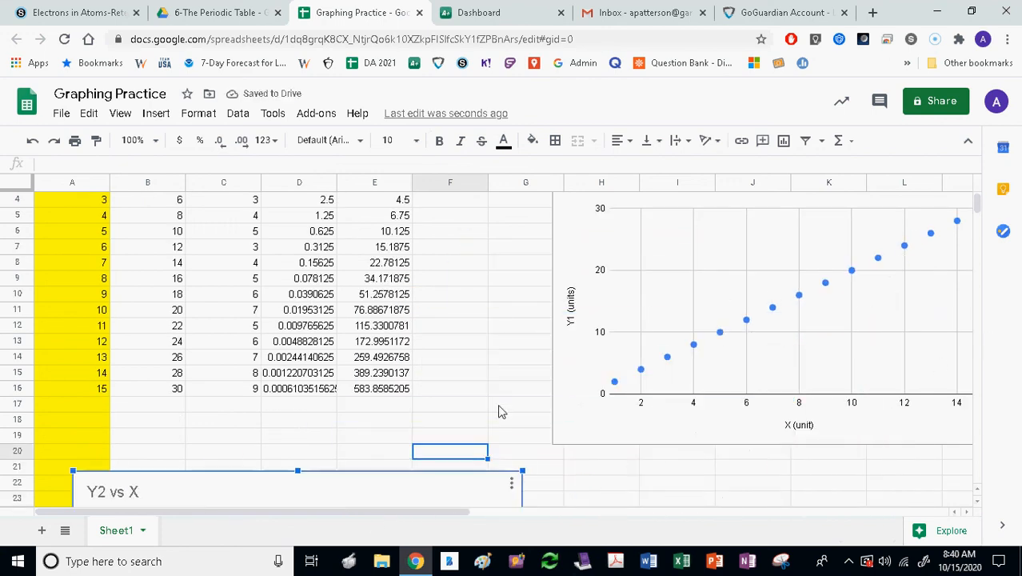
{"action": "scroll", "coordinate": [202, 346], "scroll_direction": "down", "scroll_amount": 5}
{"action": "scroll", "coordinate": [332, 258], "scroll_direction": "up", "scroll_amount": 6}
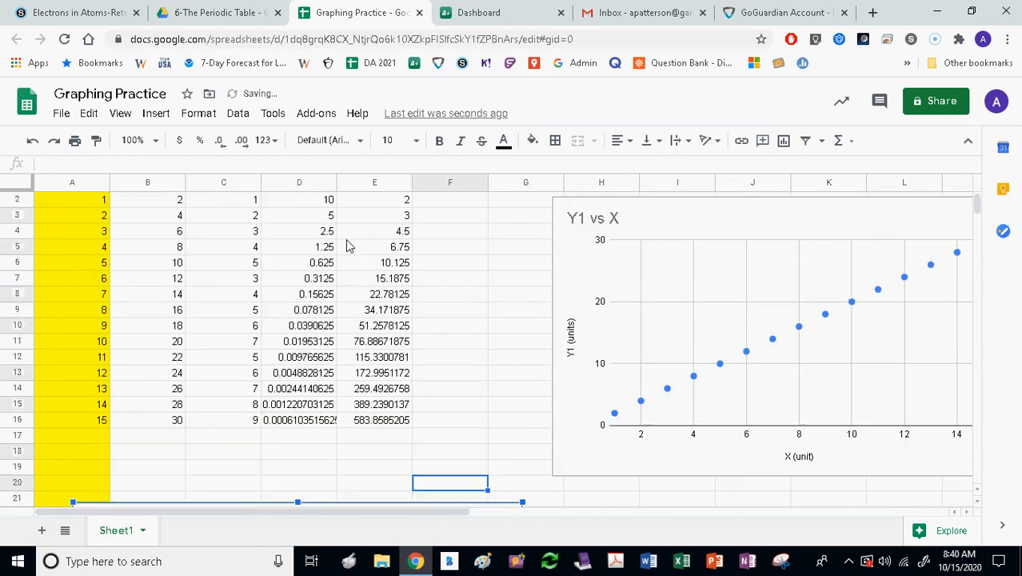